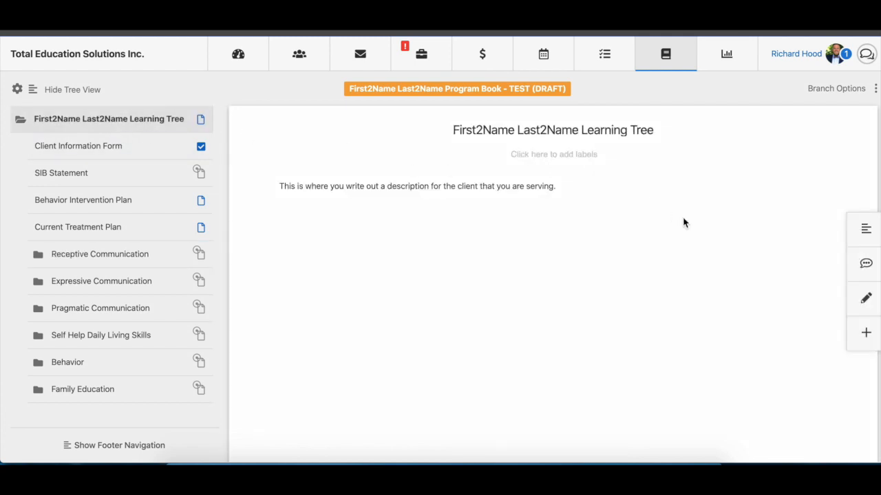
Review the branch details of the client's top-level learning tree, including its description and commenting options, and close them with editing done
left_click(864, 298)
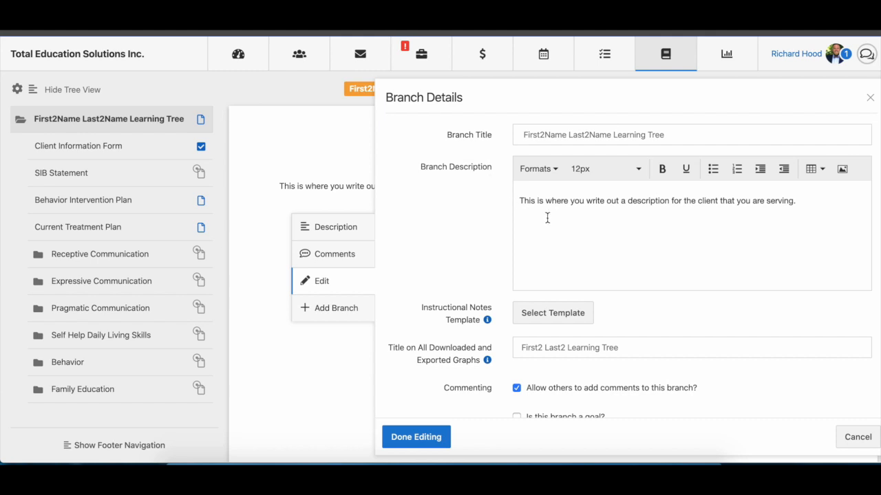
scroll(474, 265, "down", 1)
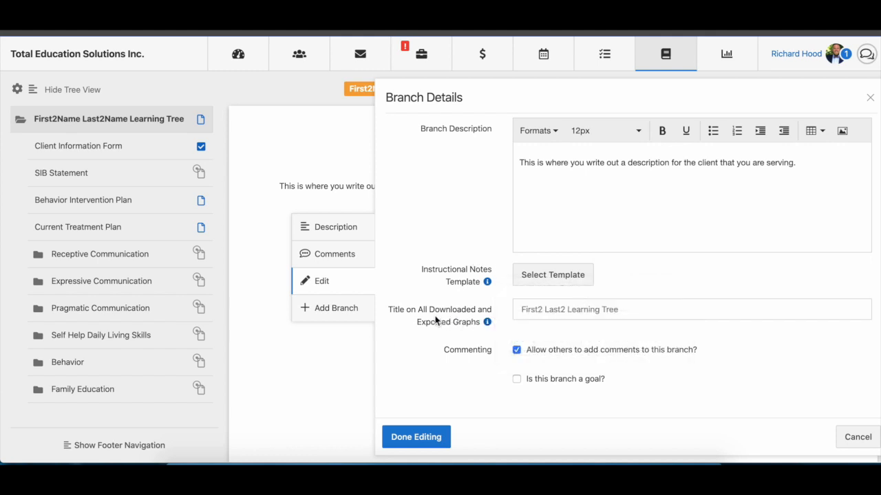
left_click(418, 437)
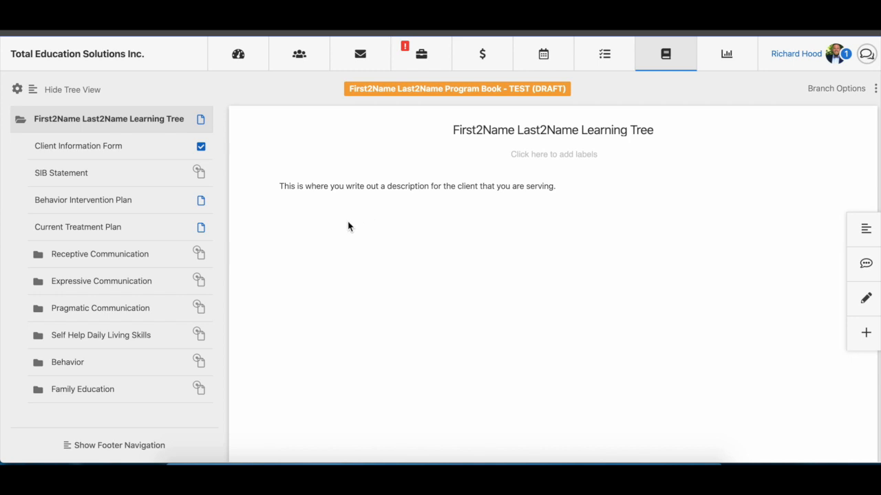
Review the Receptive Communication branch's details, from its title and description through the note details, and finish editing
left_click(103, 260)
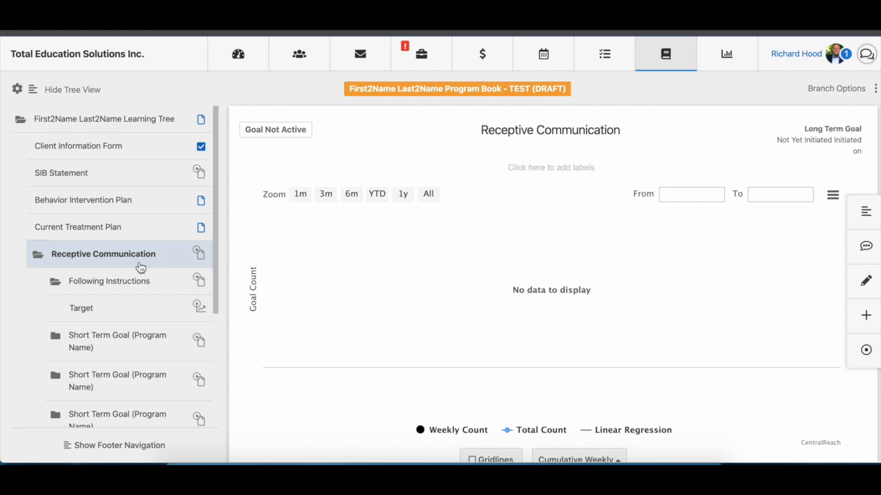
left_click(870, 292)
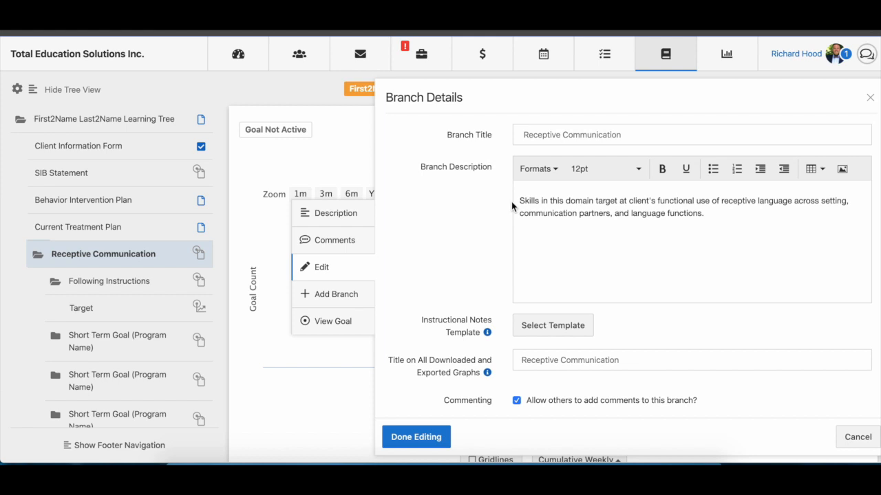
scroll(511, 202, "down", 3)
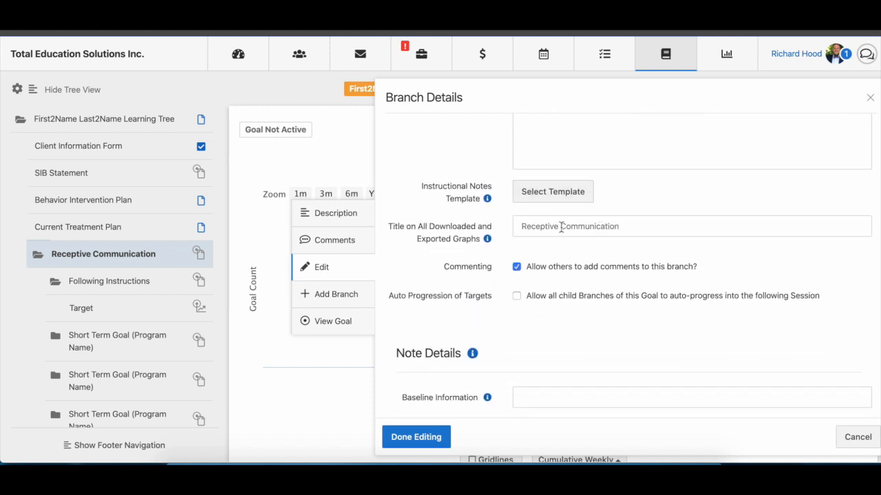
scroll(498, 257, "down", 1)
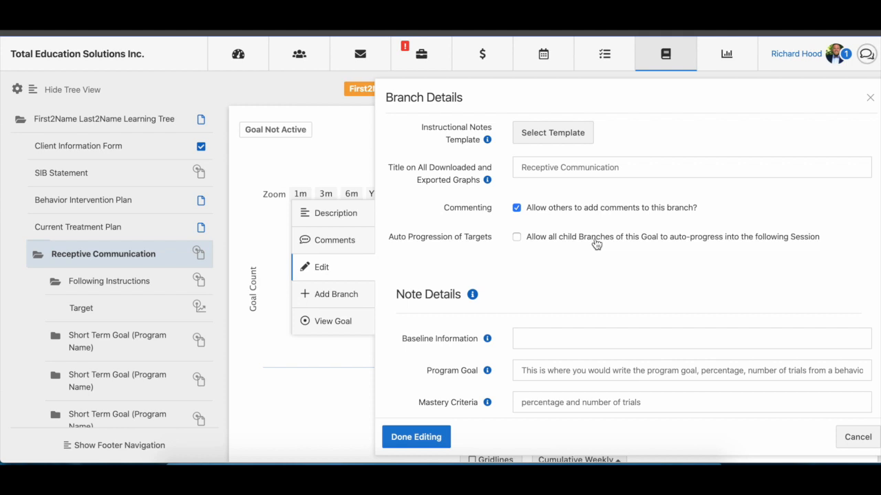
scroll(490, 256, "down", 2)
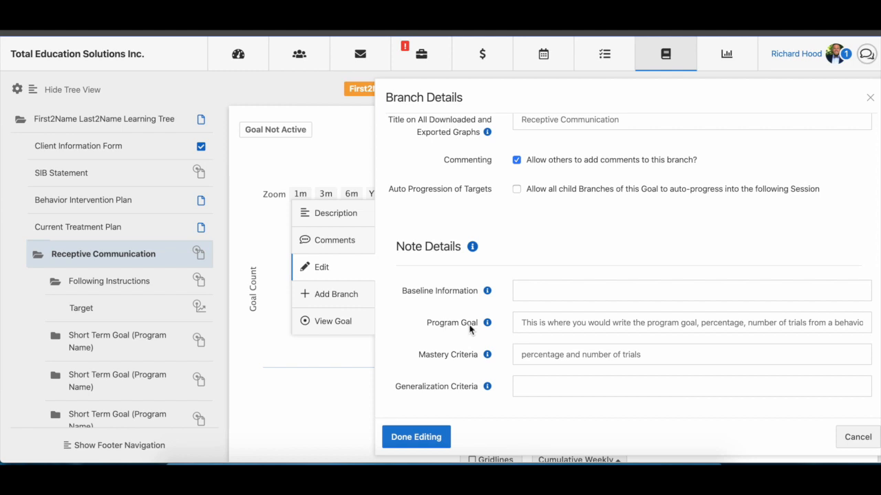
scroll(522, 248, "up", 5)
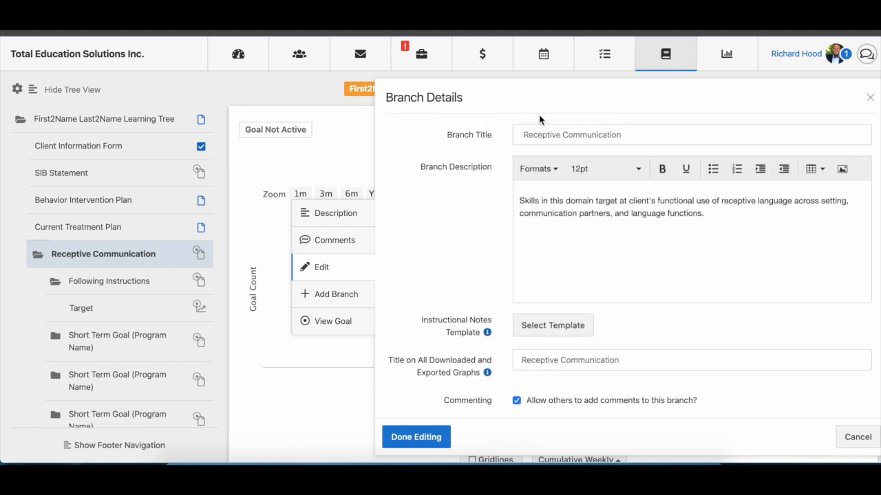
left_click(416, 438)
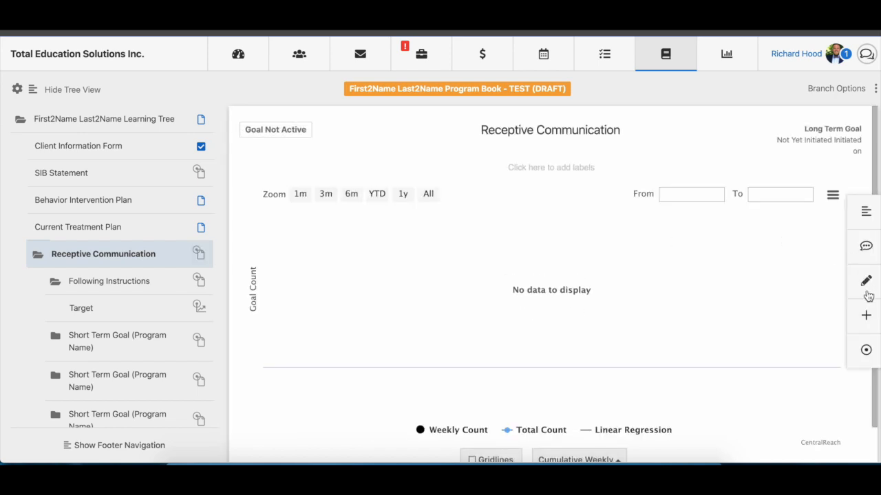
In the Receptive Communication goal details, choose the VB-MAPP assessment, Applied Behavior Analysis discipline and Educational record
left_click(867, 353)
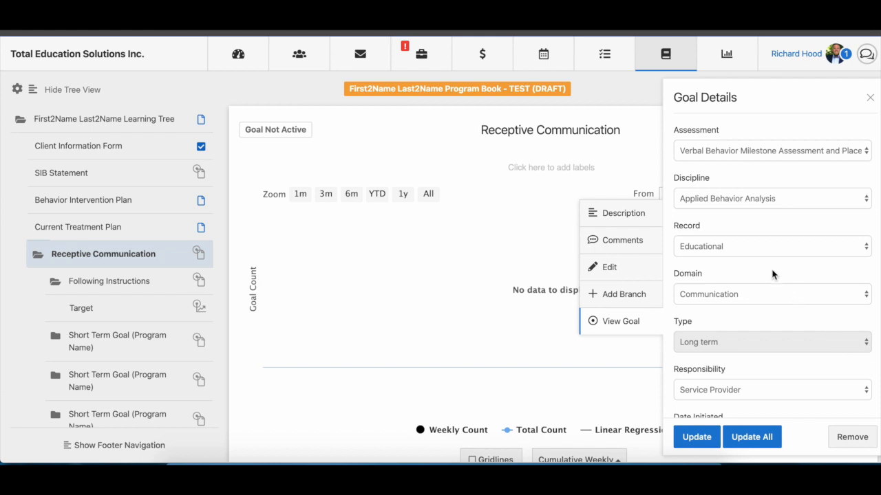
left_click(741, 153)
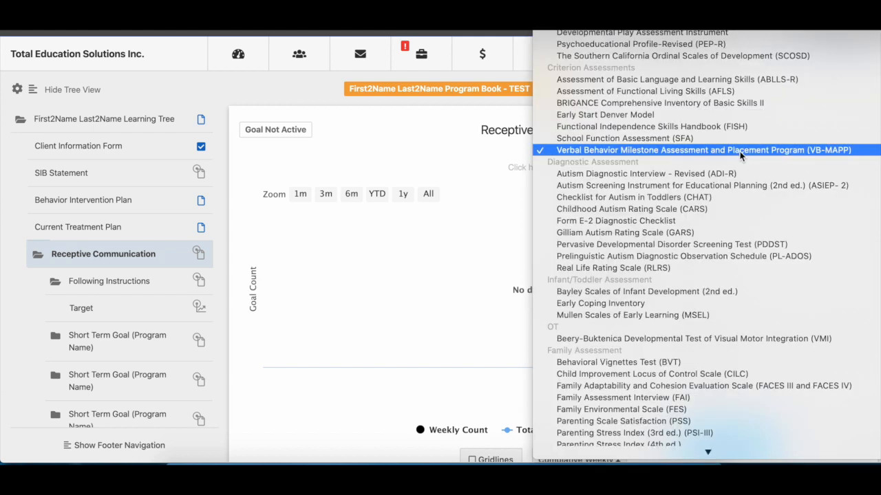
left_click(740, 152)
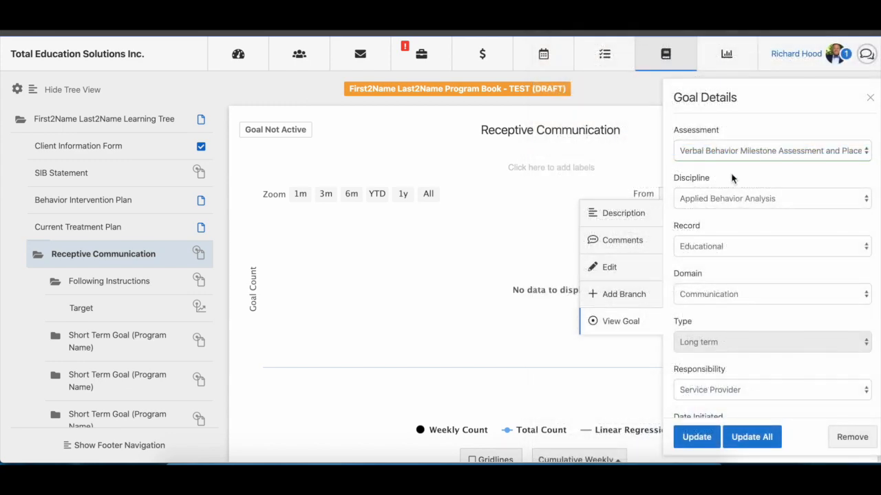
left_click(720, 199)
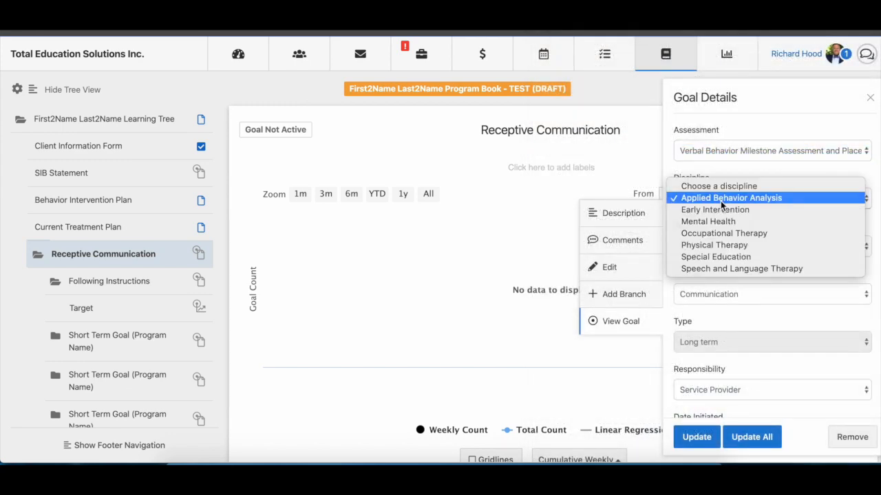
left_click(721, 199)
left_click(724, 247)
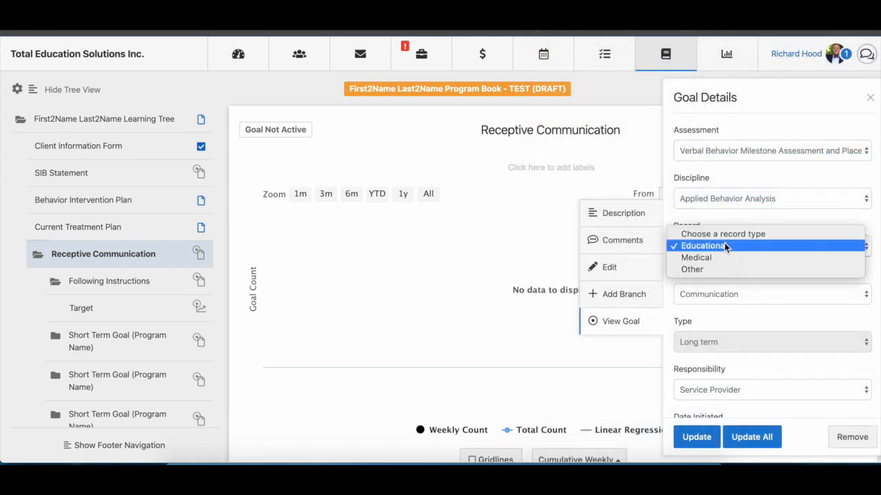
left_click(725, 247)
Set the goal's domain to Communication and responsibility to Service Provider, update the goal and close its details
left_click(721, 296)
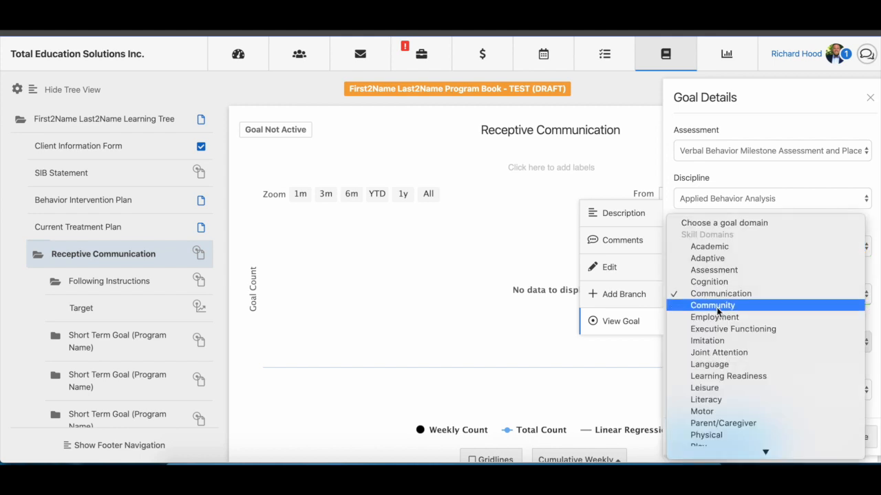
left_click(721, 294)
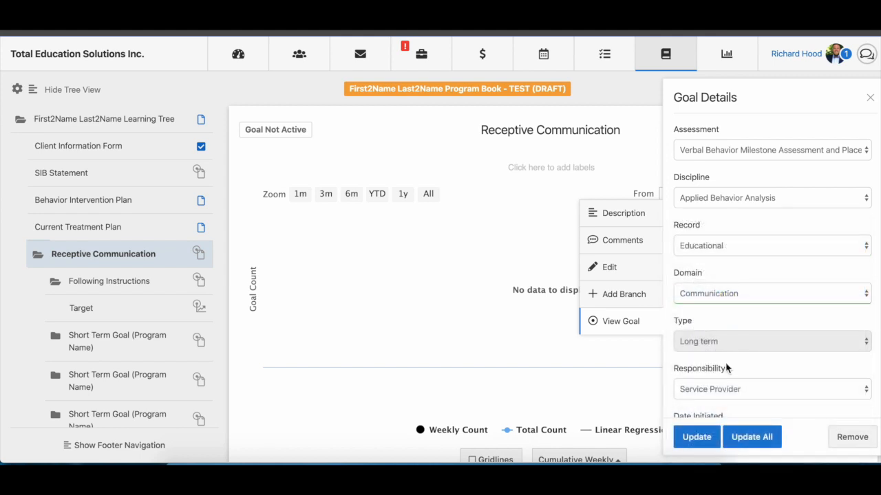
scroll(725, 367, "down", 3)
left_click(717, 274)
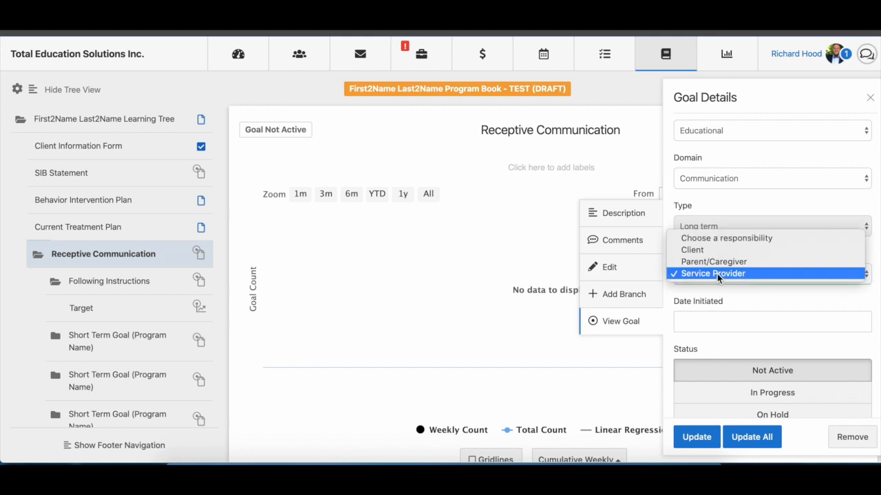
left_click(717, 274)
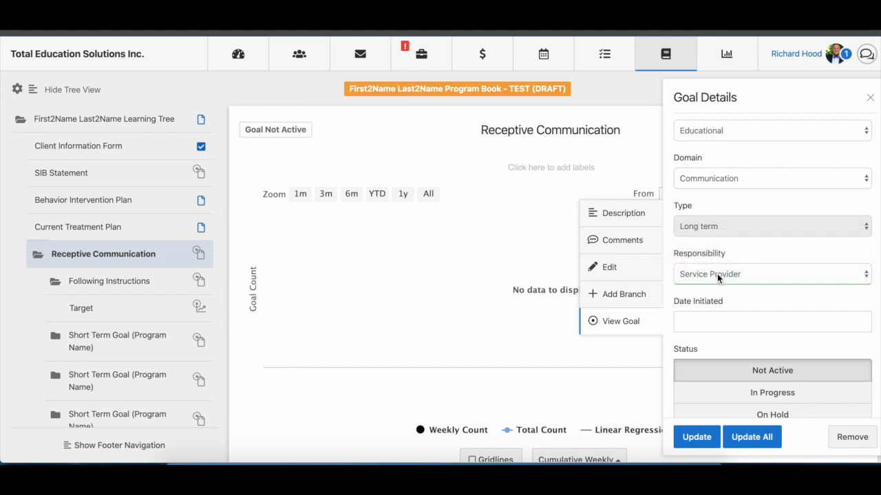
left_click(705, 436)
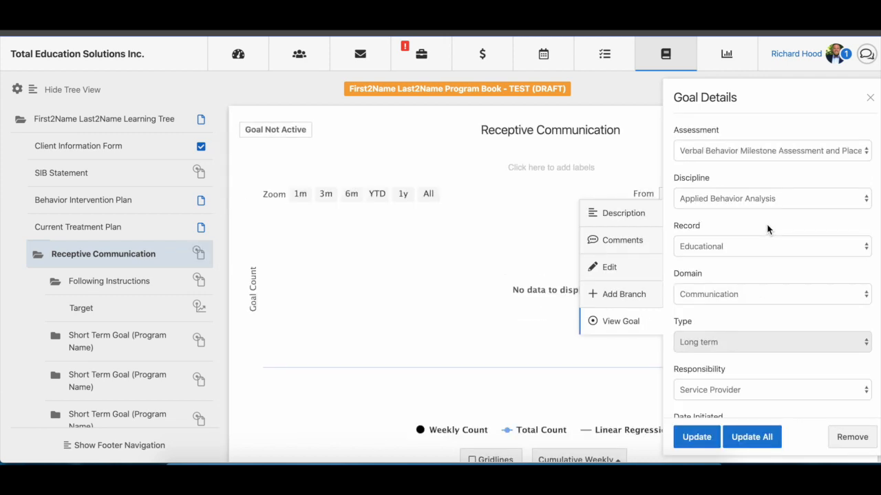
left_click(869, 98)
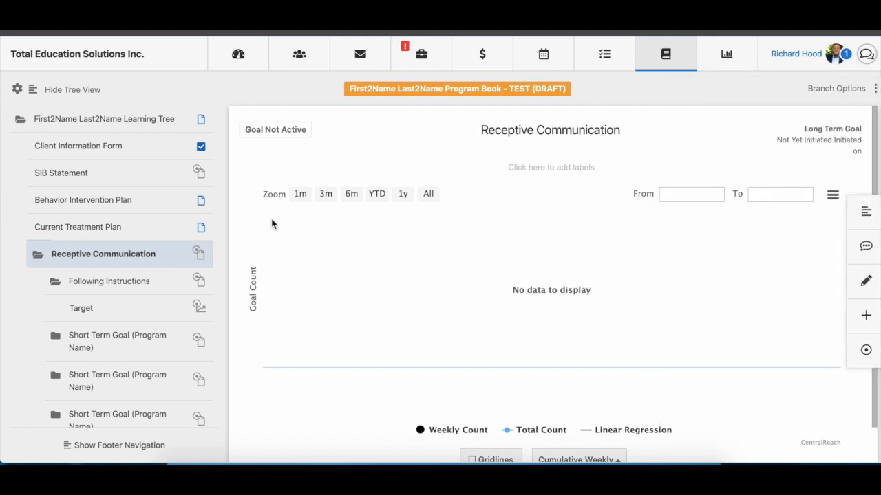
Edit the Following Instructions branch and add the bold line "SD: Do This" at the end of its description
left_click(90, 286)
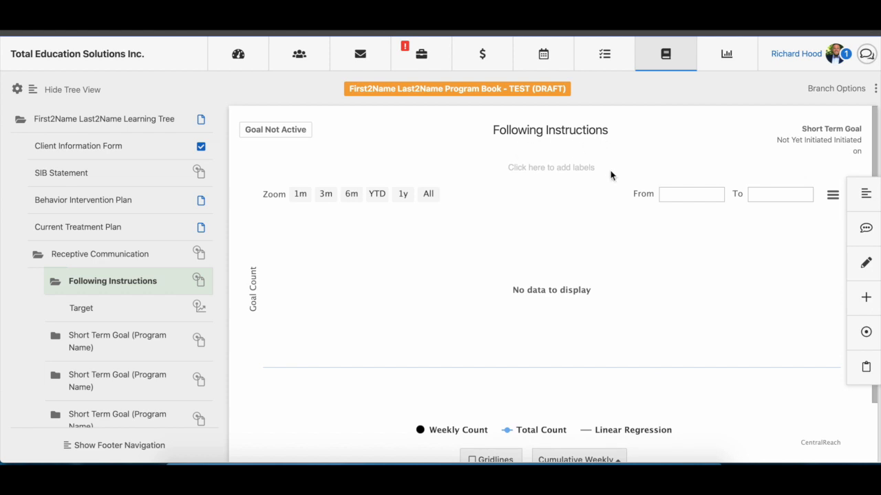
left_click(864, 263)
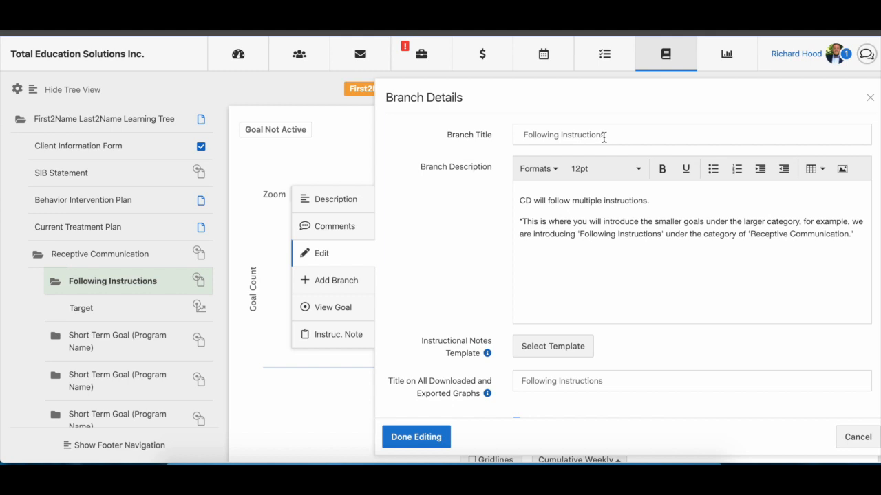
scroll(505, 142, "down", 2)
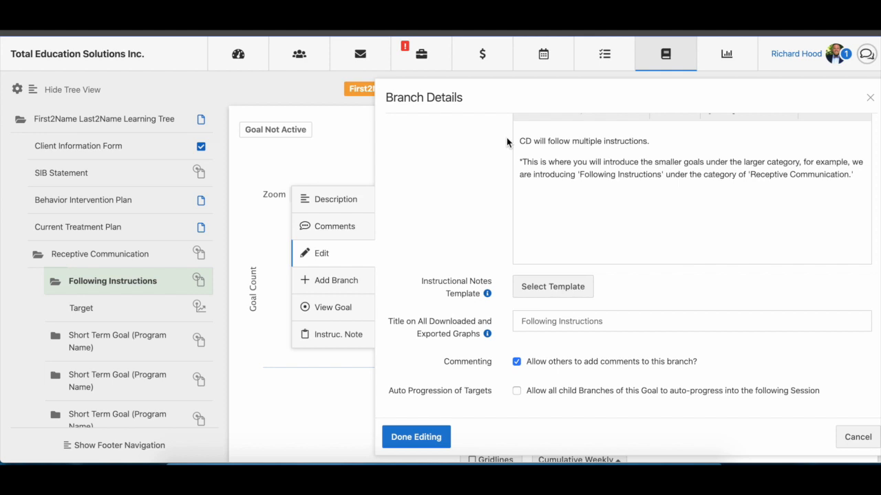
scroll(506, 142, "up", 2)
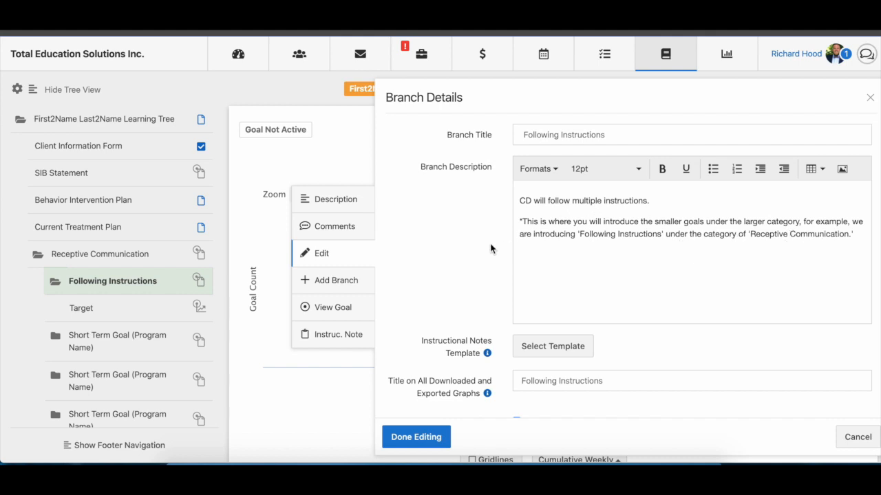
scroll(491, 249, "down", 1)
left_click(860, 198)
key("Return")
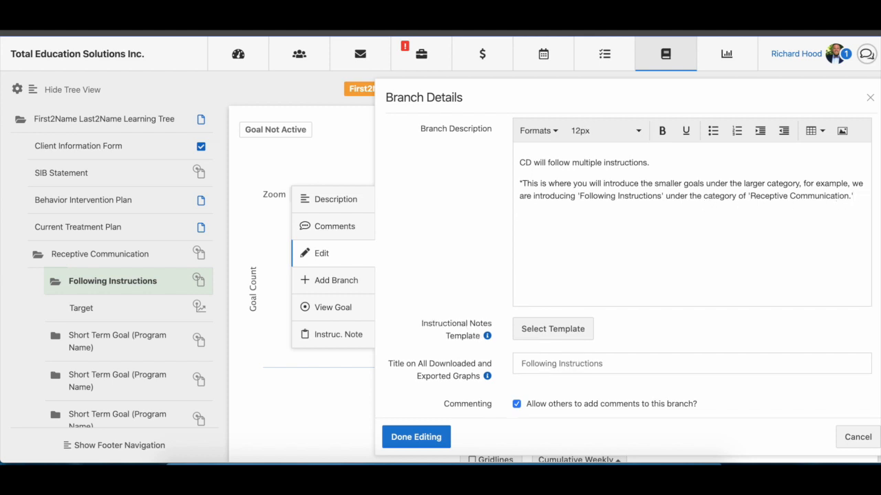
type("SD: Do This")
left_click_drag(564, 217, 520, 218)
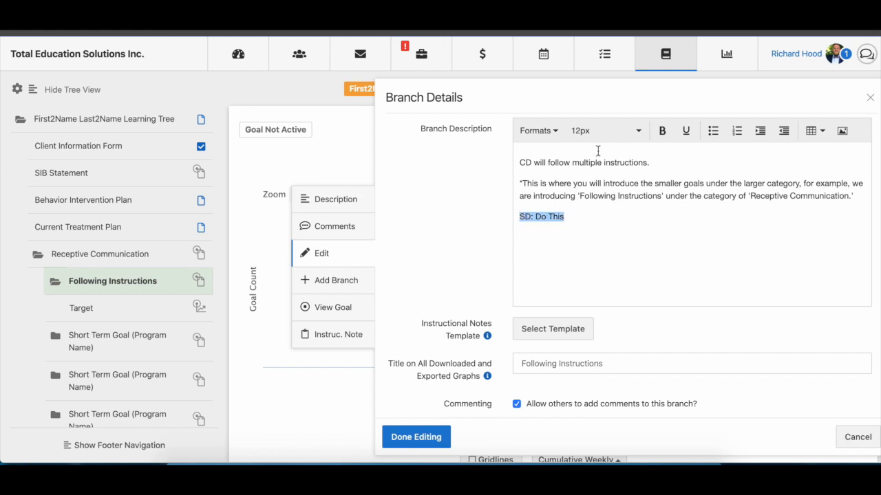
left_click(662, 133)
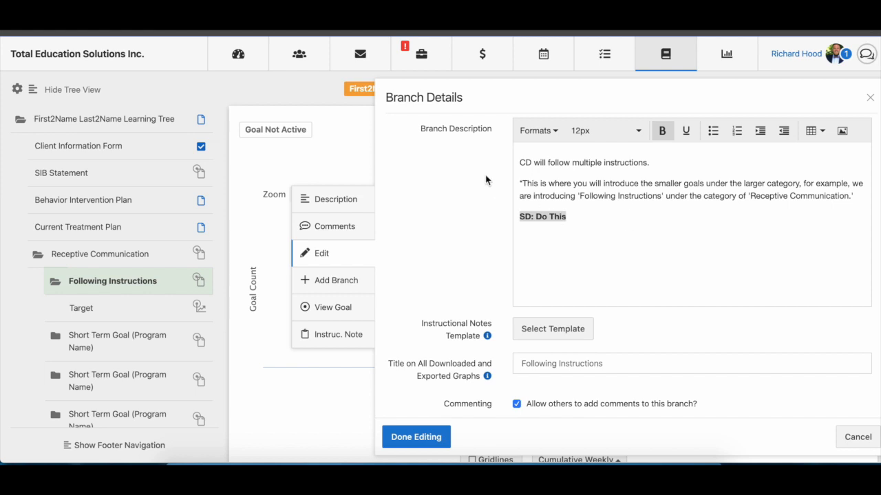
Examine the remaining Following Instructions branch details, including commenting, auto progression and the Instructional Notes fields
scroll(486, 180, "up", 1)
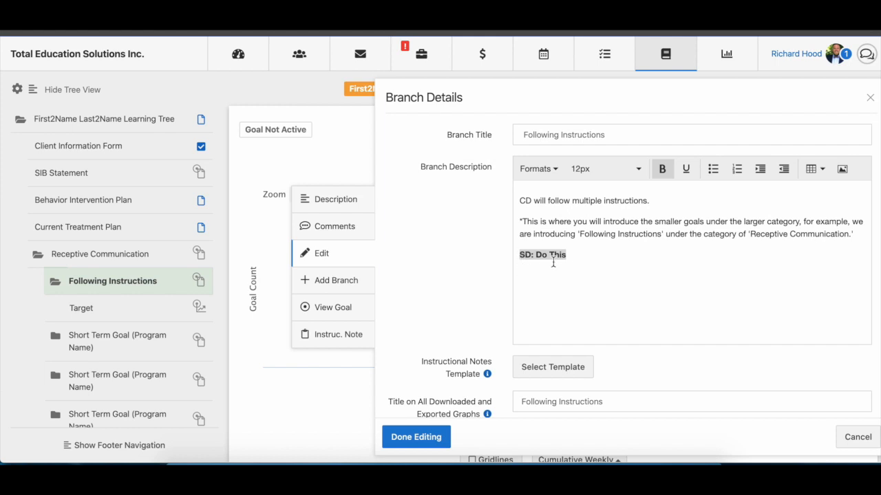
scroll(463, 203, "down", 2)
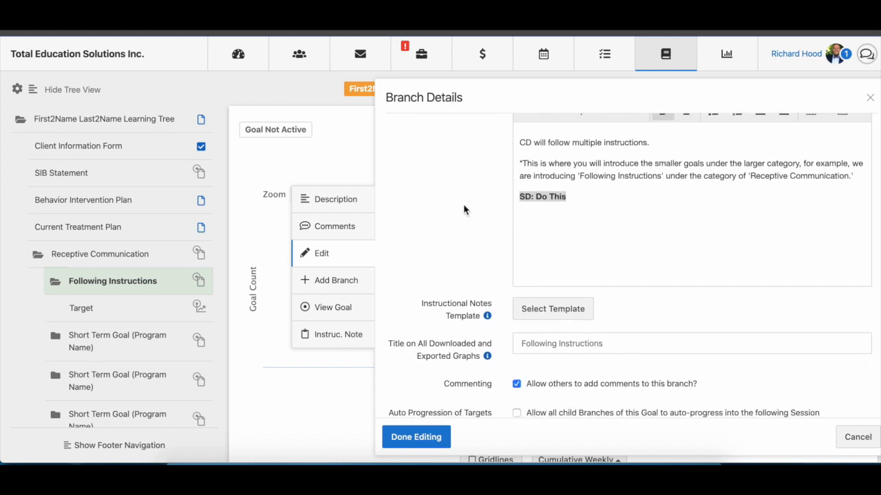
scroll(463, 205, "down", 1)
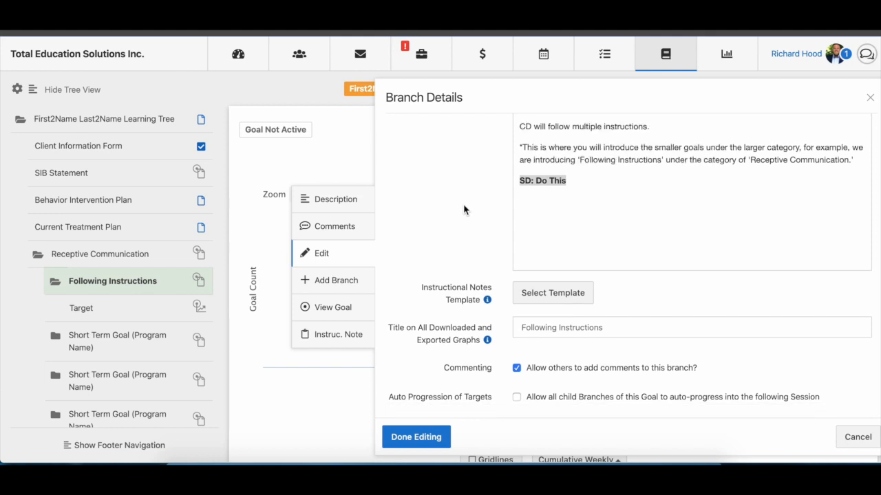
scroll(463, 209, "down", 3)
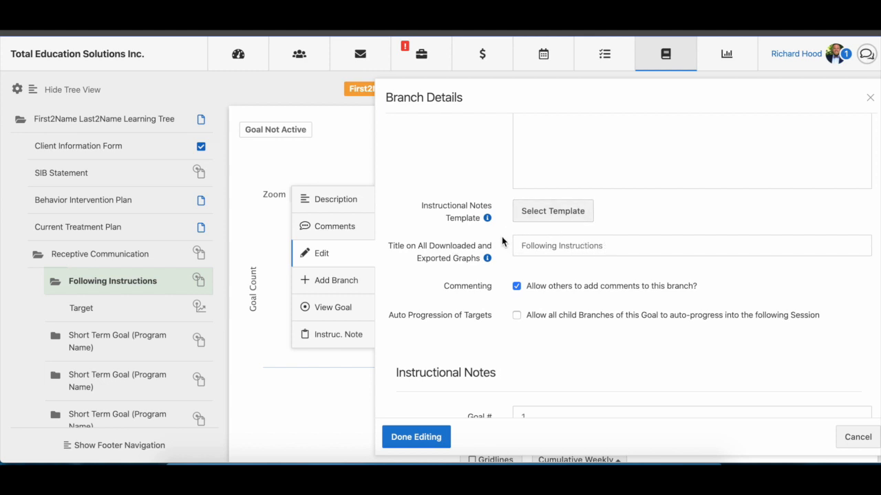
scroll(503, 238, "down", 2)
scroll(501, 237, "down", 1)
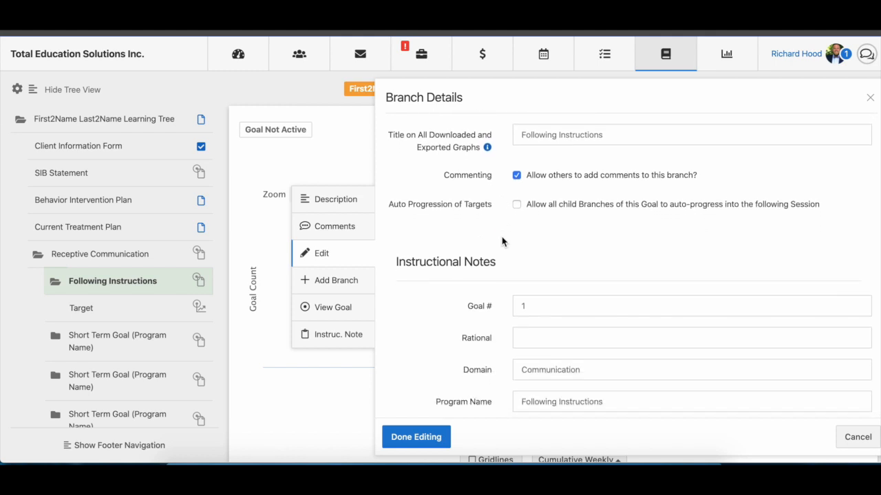
scroll(502, 237, "down", 2)
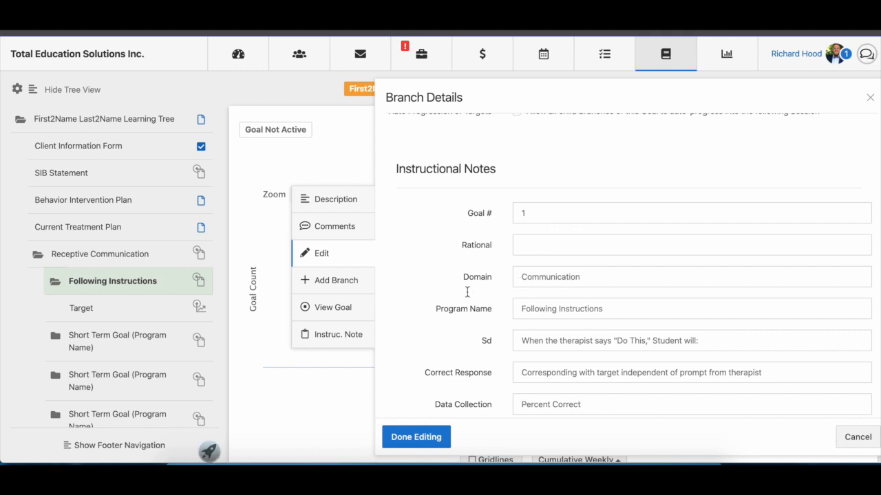
scroll(506, 296, "down", 1)
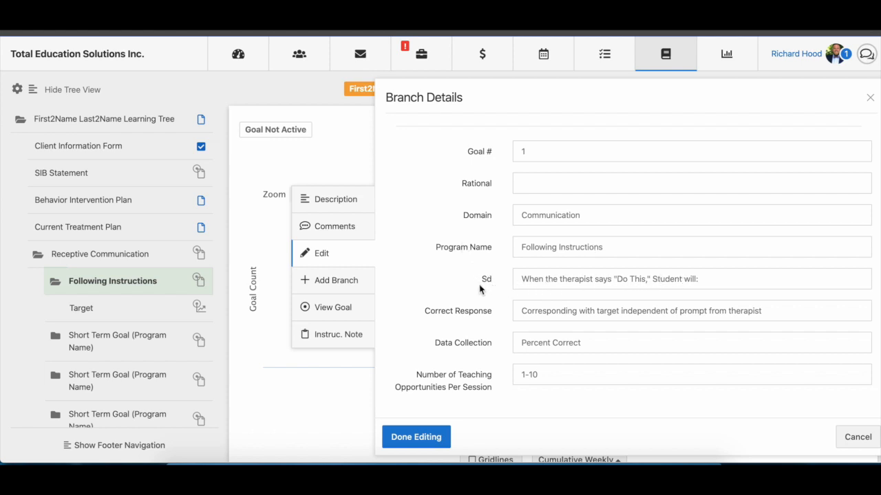
Review the Following Instructions branch's Instructional Notes and Note Details fields, and save the branch edits
scroll(467, 285, "down", 2)
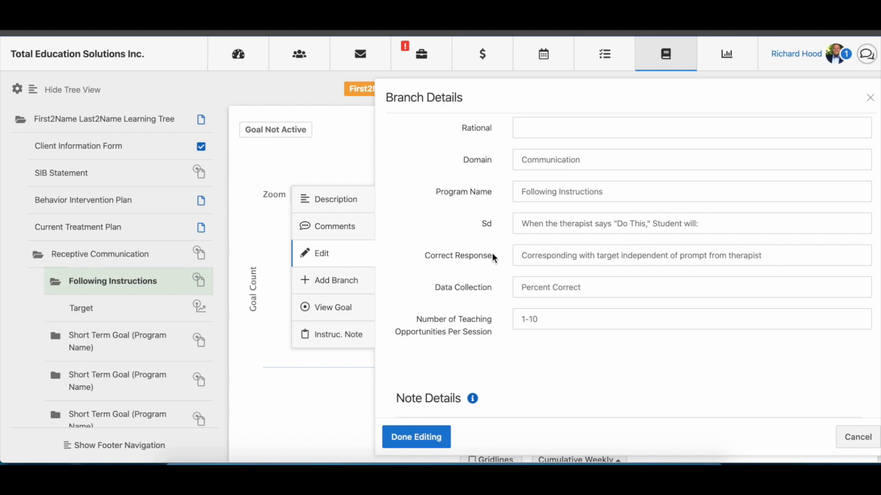
scroll(493, 253, "down", 3)
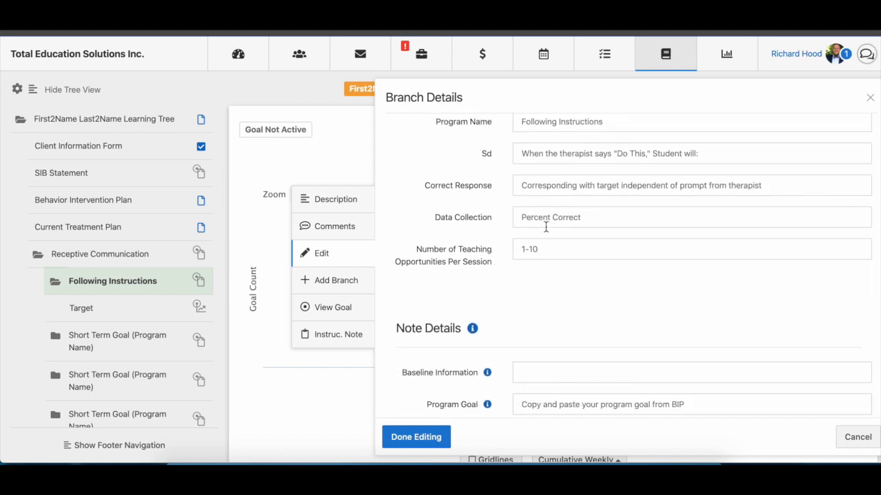
scroll(509, 235, "down", 2)
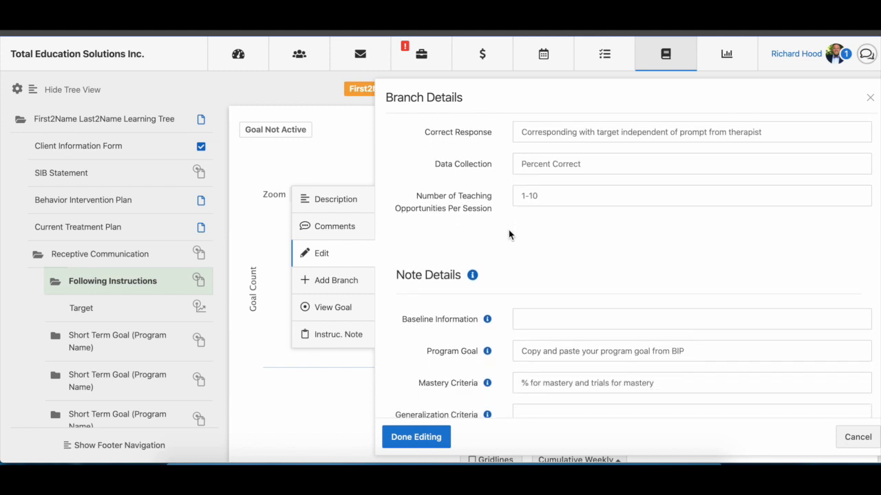
scroll(473, 215, "down", 1)
scroll(472, 214, "down", 1)
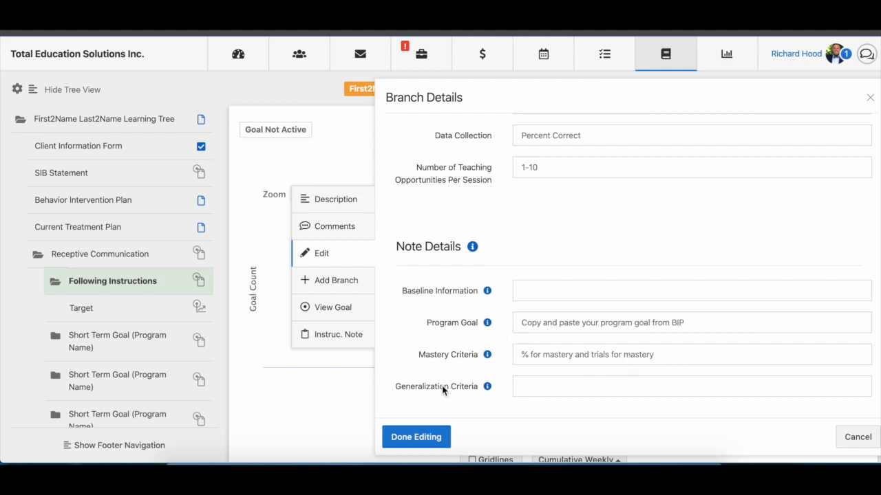
scroll(463, 223, "up", 10)
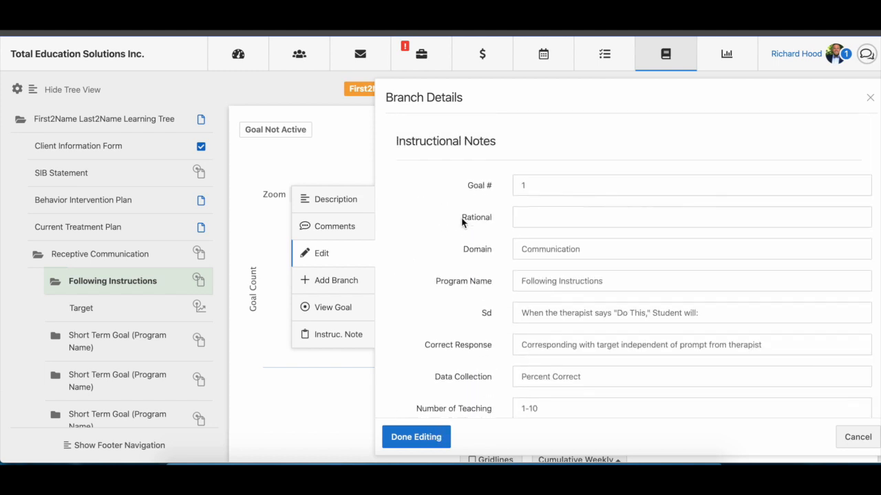
scroll(463, 223, "up", 1)
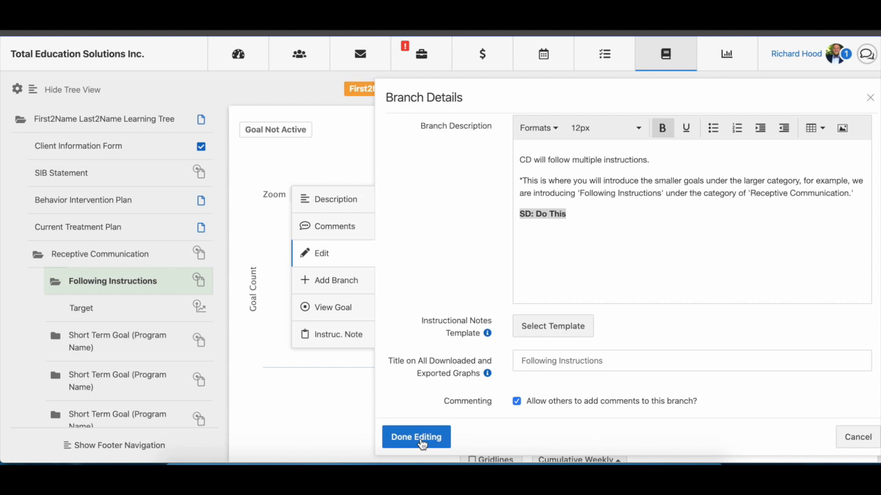
left_click(419, 440)
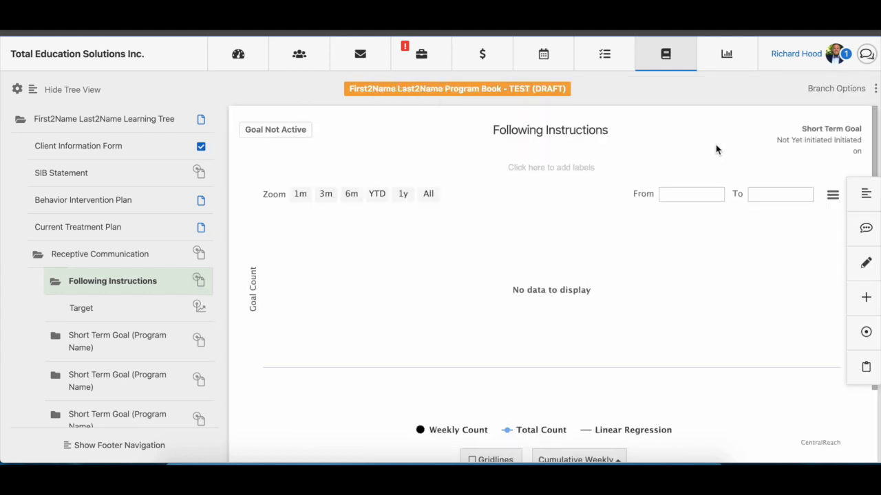
In the Following Instructions goal details, select the Communication domain and Service Provider responsibility, update the goal and close its details
left_click(862, 333)
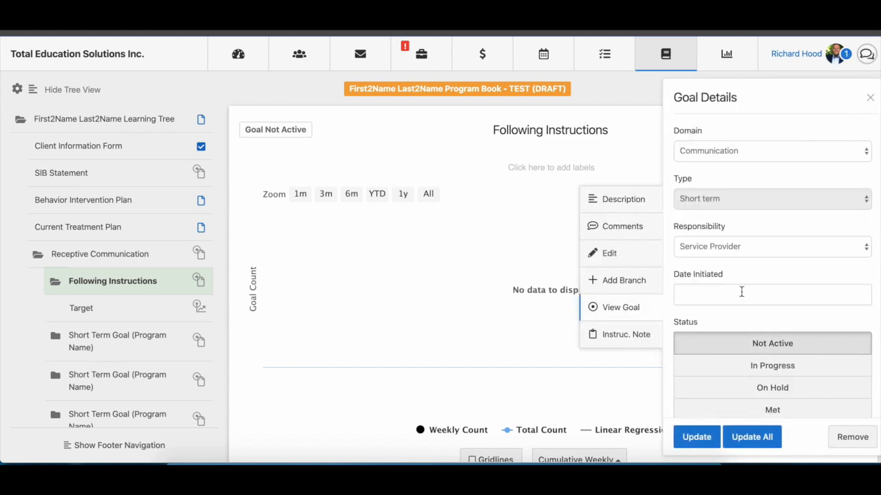
left_click(741, 156)
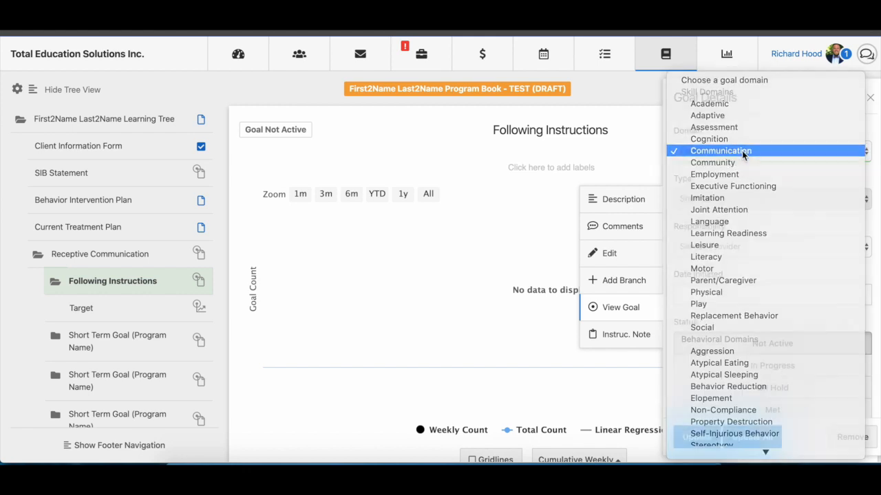
left_click(743, 152)
left_click(742, 245)
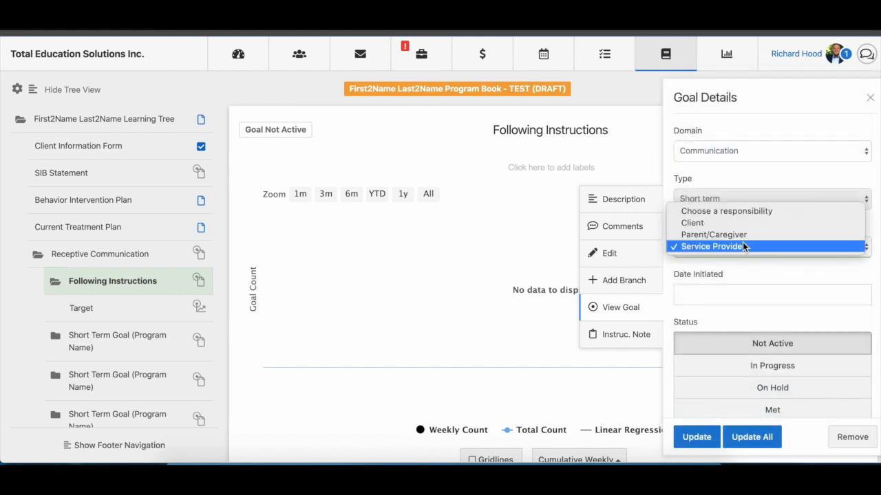
left_click(743, 245)
left_click(701, 437)
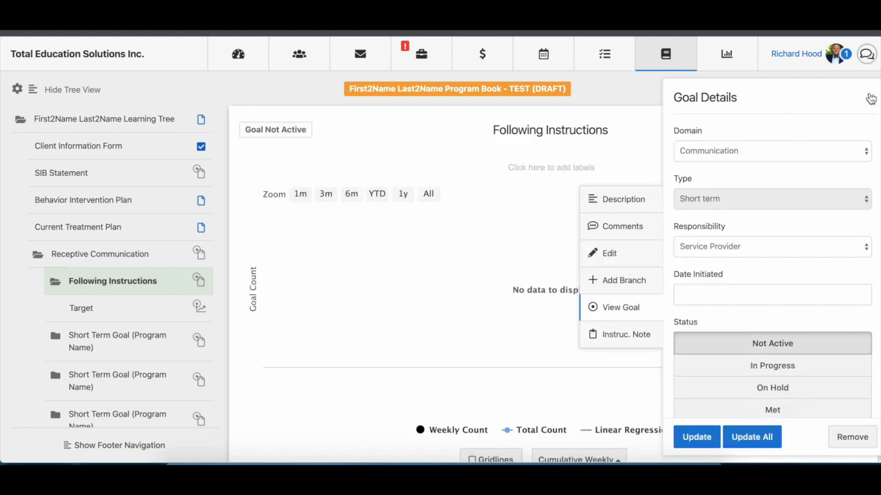
left_click(871, 99)
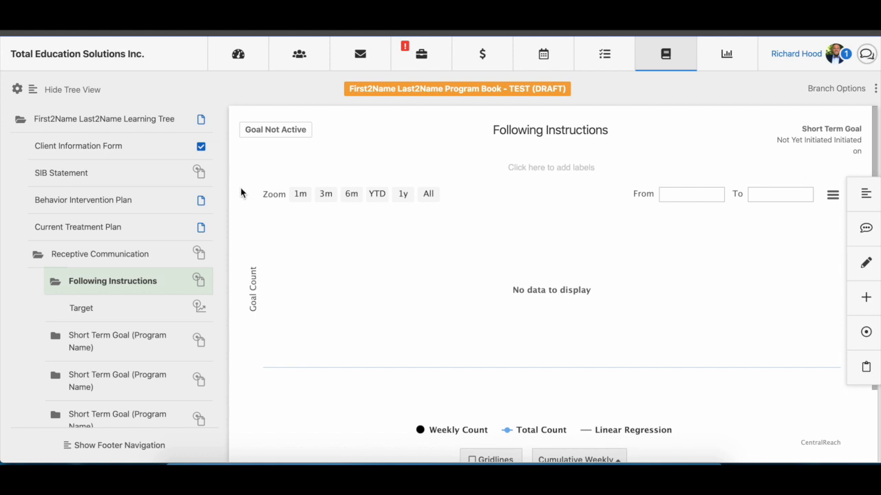
Open the Target branch under Following Instructions for editing and retitle it "Hold attention for 3 seconds"
left_click(99, 311)
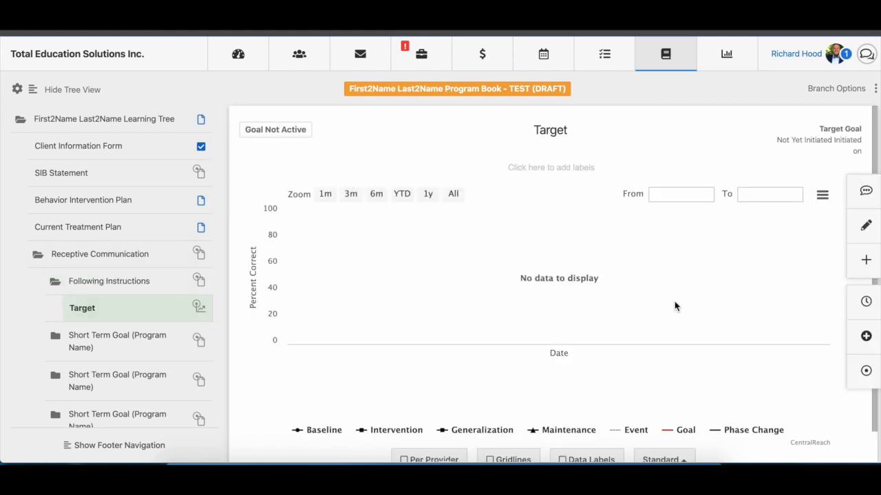
left_click(871, 232)
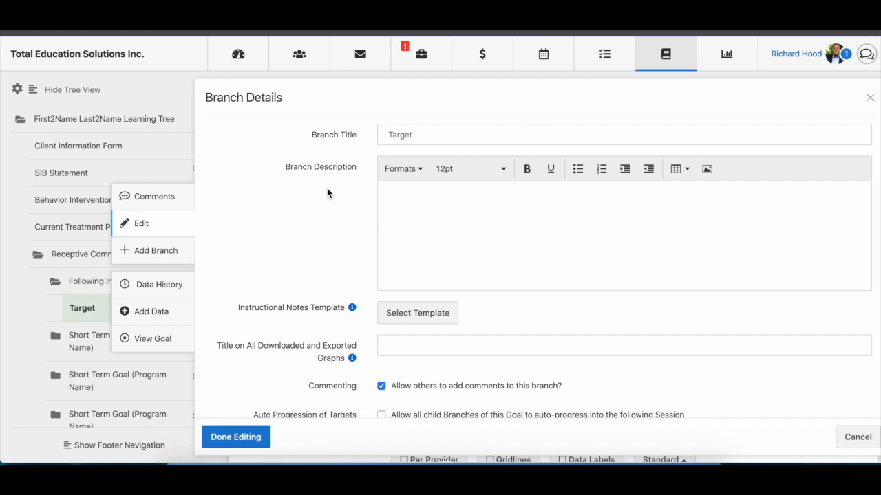
double_click(408, 136)
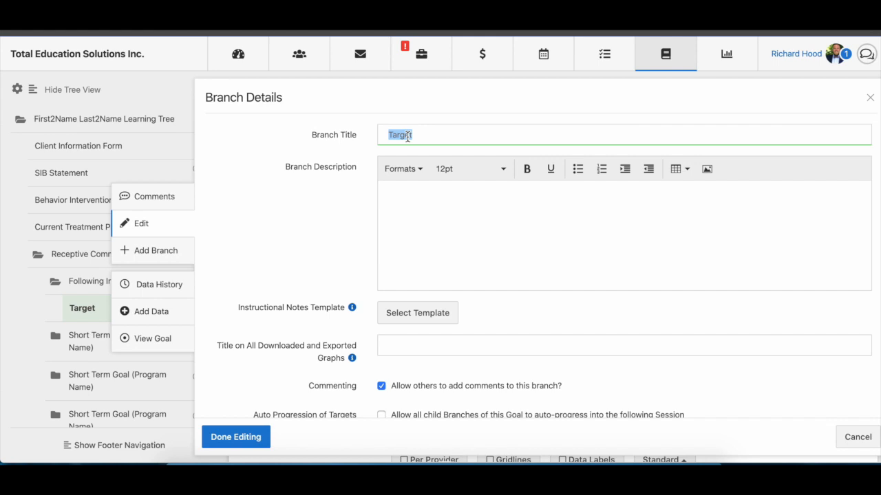
type("Hold attention for 3 seconds")
Write the target's branch description as "Program Goal from BIP" with a second line reading SD: "Look at me"
left_click(445, 204)
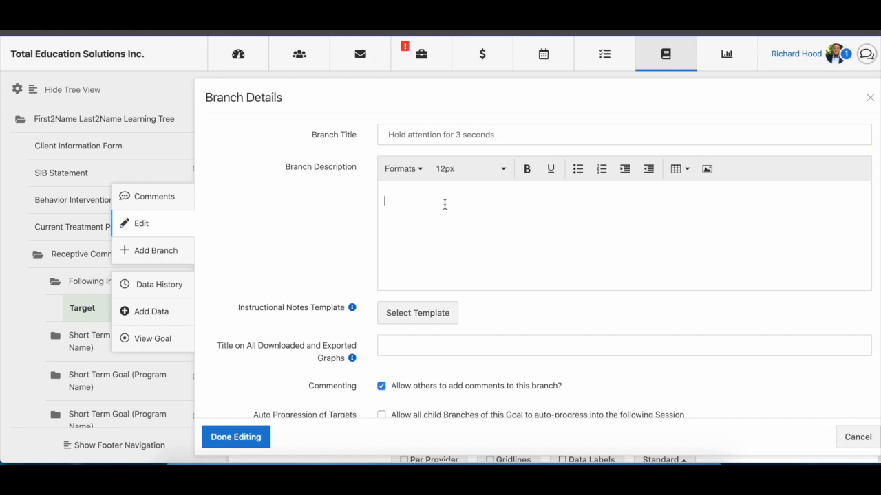
type("Program Goal")
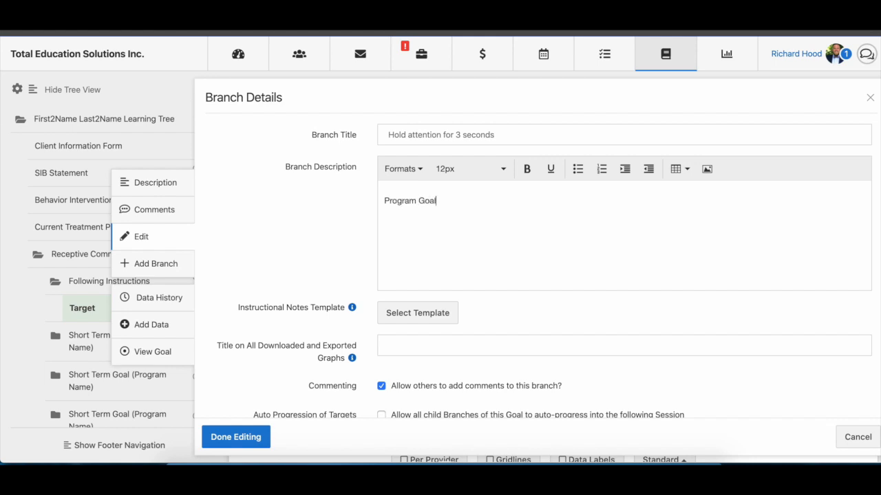
type(" from BIP")
key("Return")
type("SD")
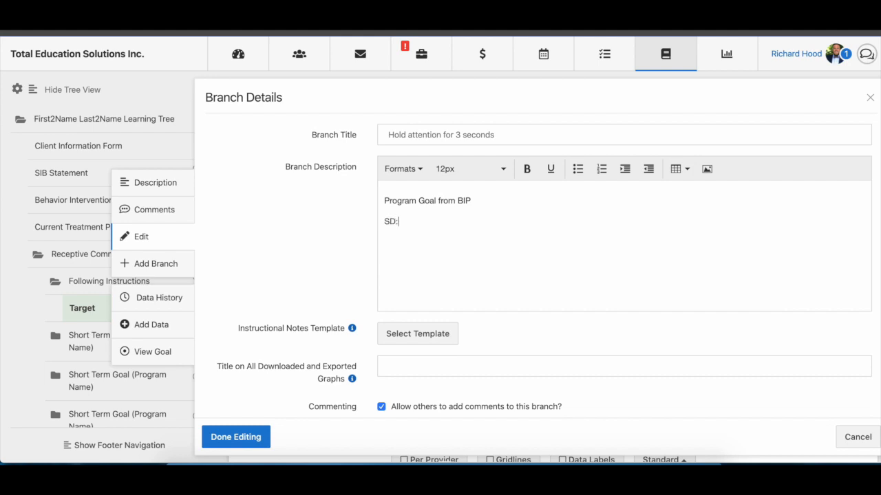
type(": Look at me")
left_click(401, 221)
type("\"")
Set the target's title on all downloaded and exported graphs to "Following Instructions"
scroll(337, 234, "down", 1)
scroll(337, 236, "down", 1)
left_click(428, 278)
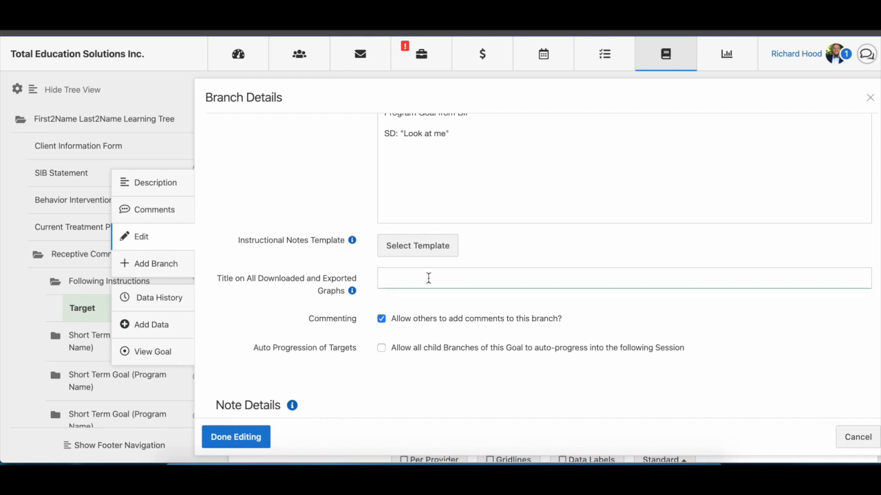
type("Following Instructions")
Enter "Copy and Paste from BIP" as the Program Goal in the target's Note Details
scroll(327, 242, "down", 4)
left_click(402, 256)
type("Copy a")
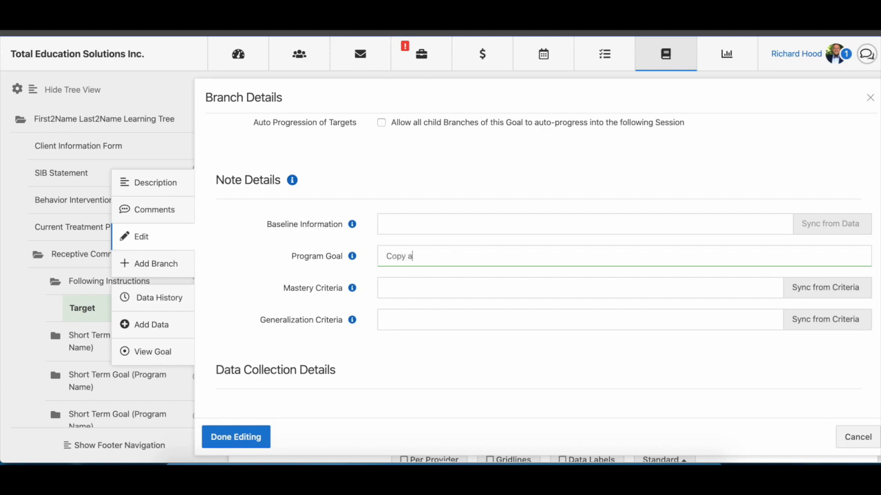
type("nd Paste from Bl")
type("P")
Set the target's minimum trials to 3 in the Data Collection Details
scroll(348, 265, "down", 2)
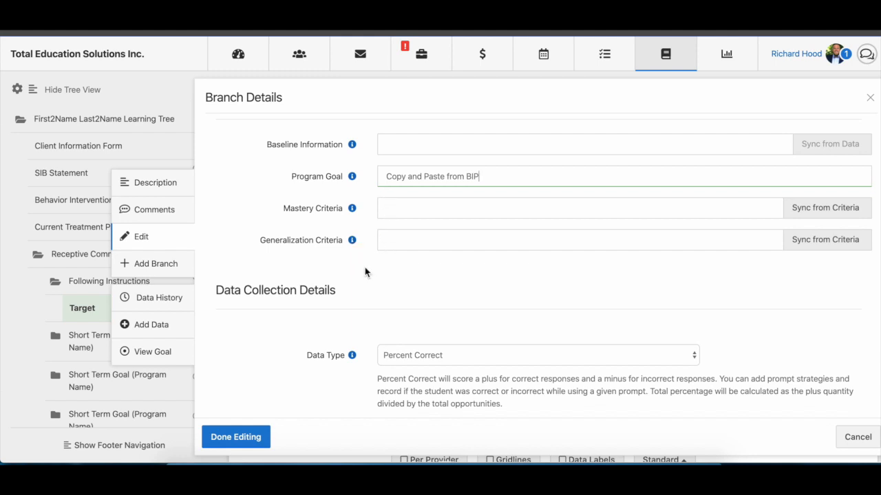
scroll(355, 305, "down", 1)
scroll(355, 305, "down", 3)
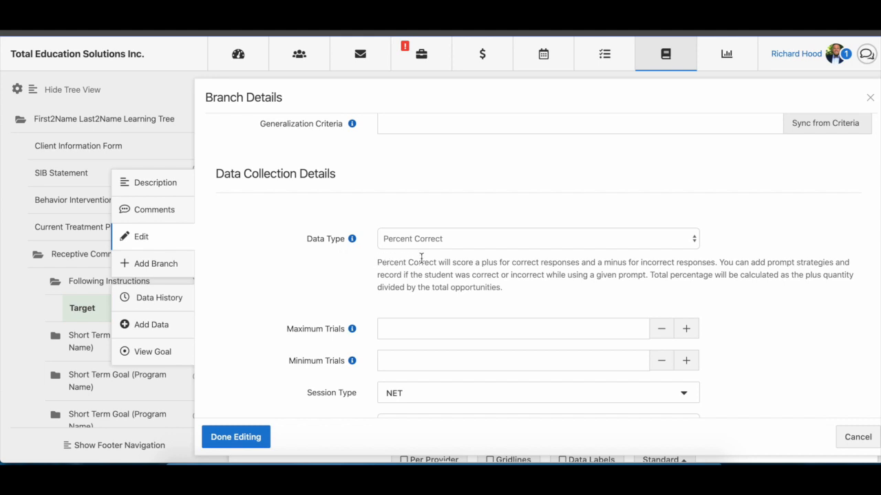
scroll(363, 297, "down", 2)
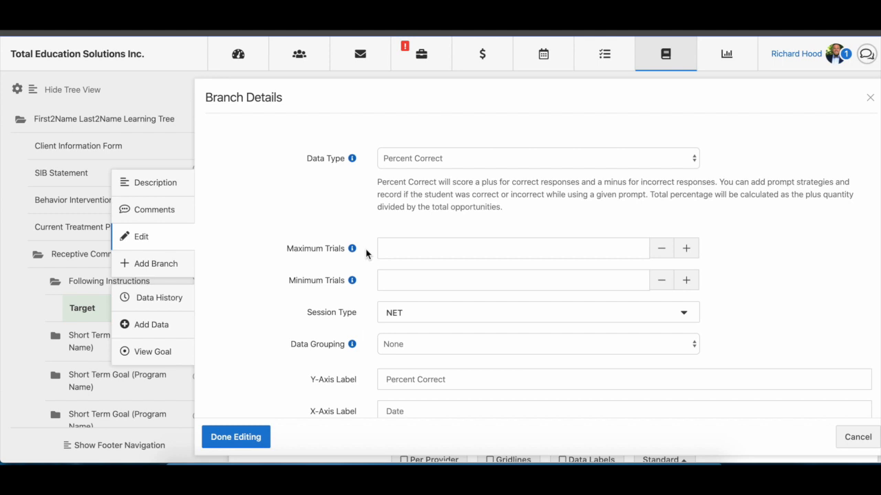
left_click(392, 276)
type("3")
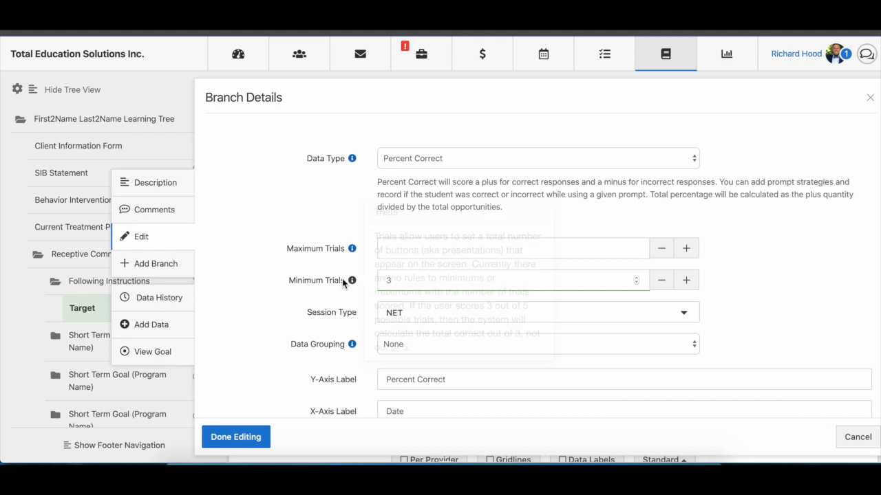
Review the target's session and graph settings and enable graphing per session
scroll(343, 276, "down", 1)
scroll(342, 281, "down", 2)
scroll(342, 281, "up", 2)
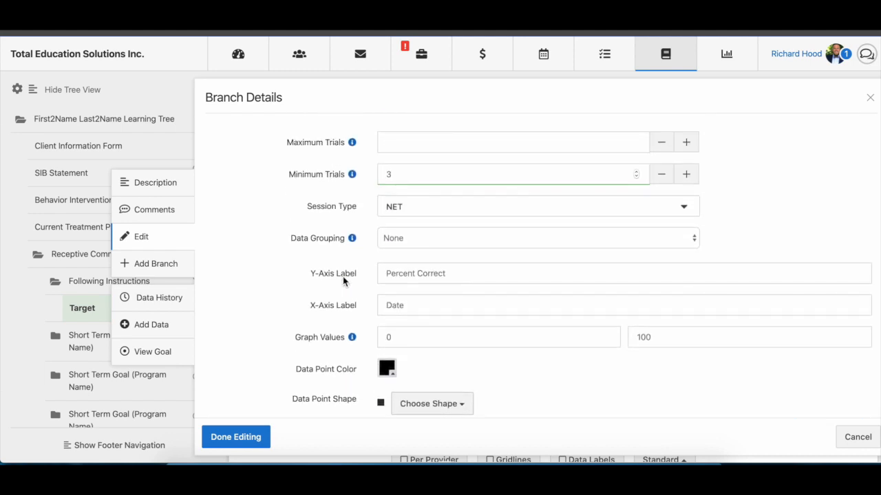
scroll(343, 281, "down", 3)
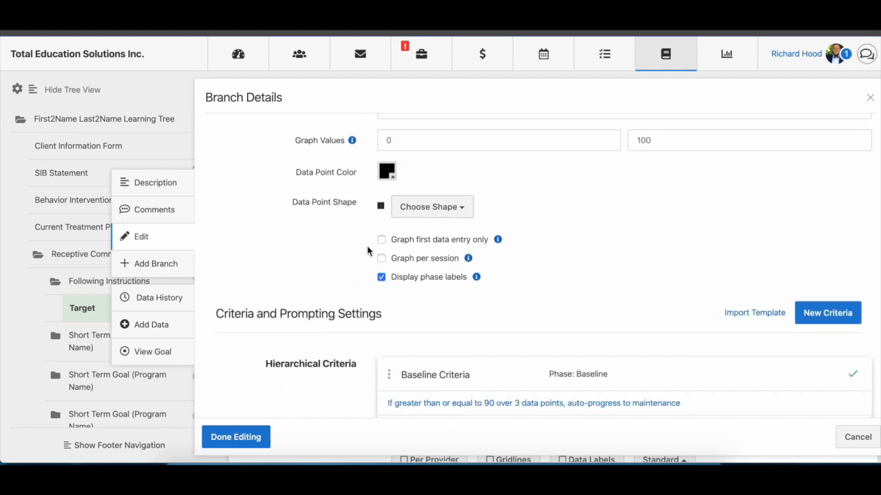
left_click(381, 259)
Import the "(Columbus) 90% Within Session Prompt Fading Physical Template" into the target's Criteria and Prompting Settings
scroll(341, 275, "down", 2)
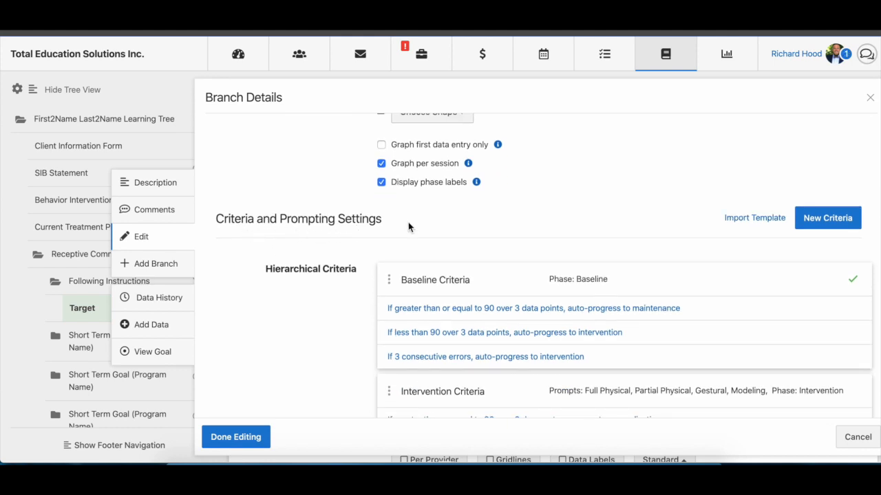
left_click(742, 222)
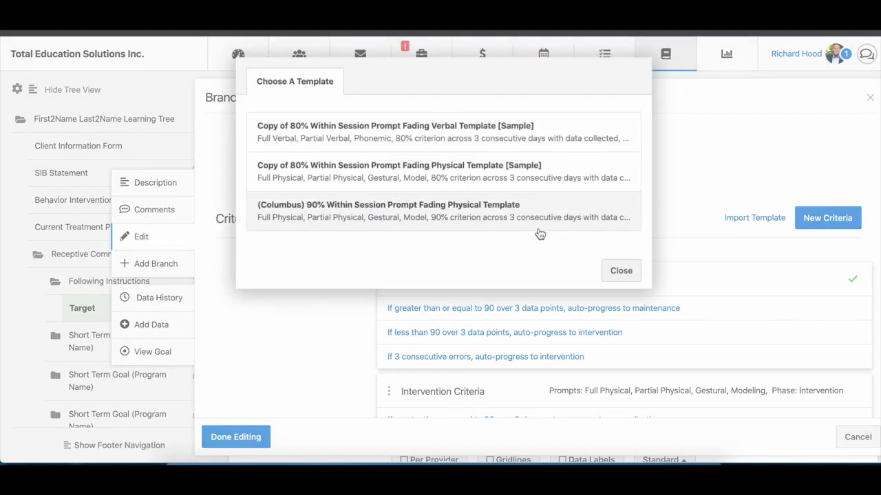
left_click(328, 225)
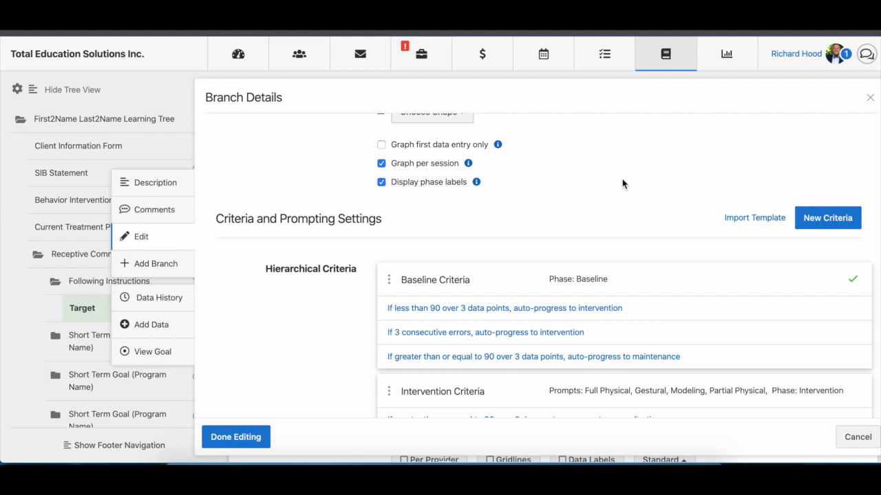
Examine the target's baseline, intervention, generalization and maintenance criteria with their auto-progression rules
scroll(686, 197, "down", 1)
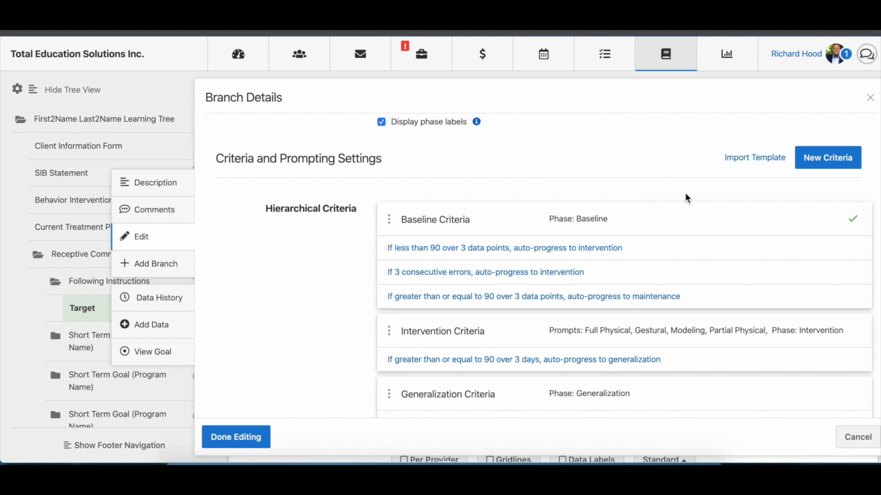
scroll(686, 197, "down", 1)
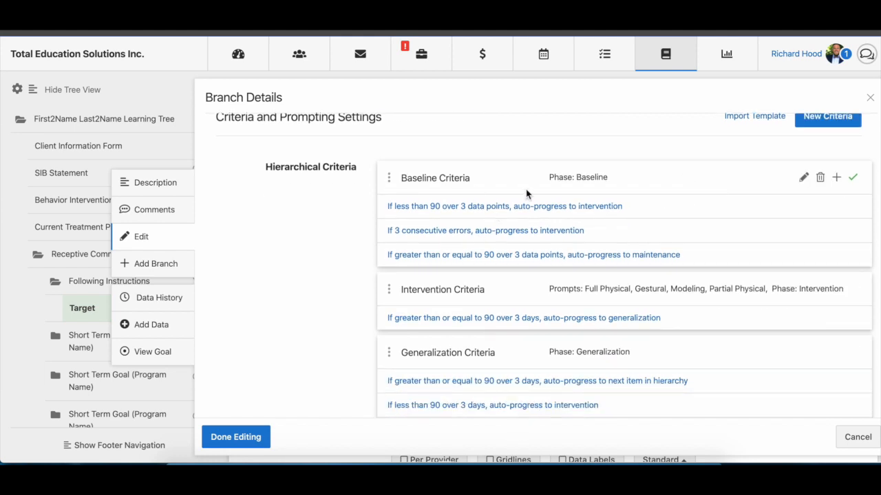
scroll(650, 303, "down", 1)
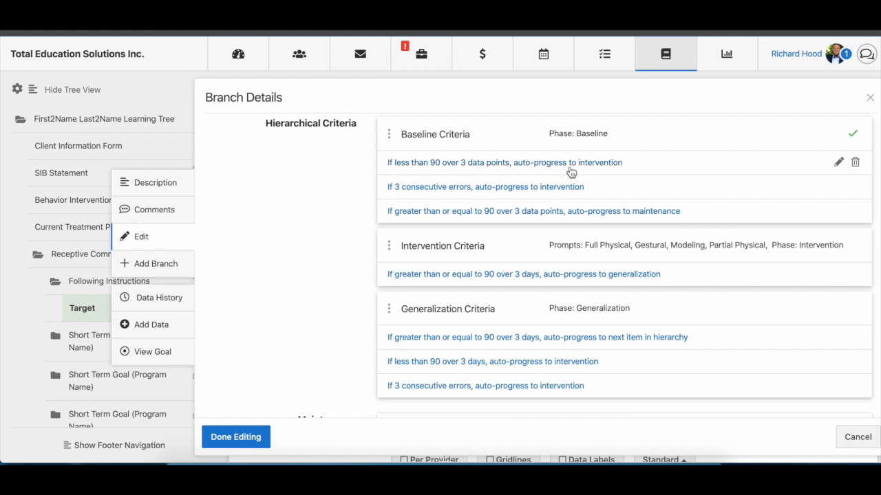
scroll(332, 244, "down", 1)
scroll(332, 244, "down", 1)
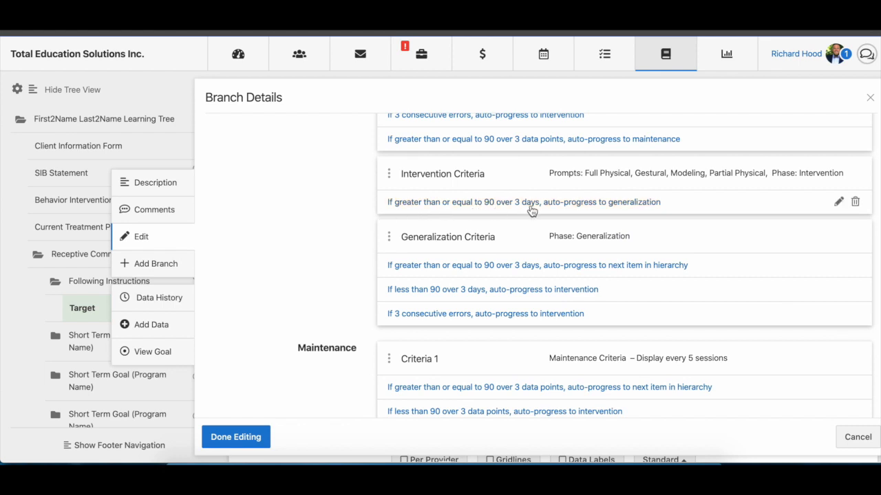
scroll(319, 298, "down", 1)
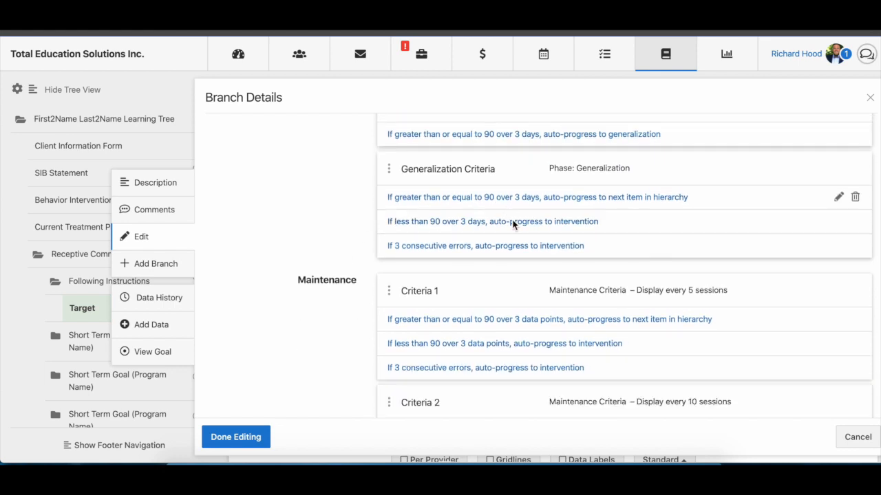
scroll(365, 265, "down", 1)
scroll(505, 320, "down", 1)
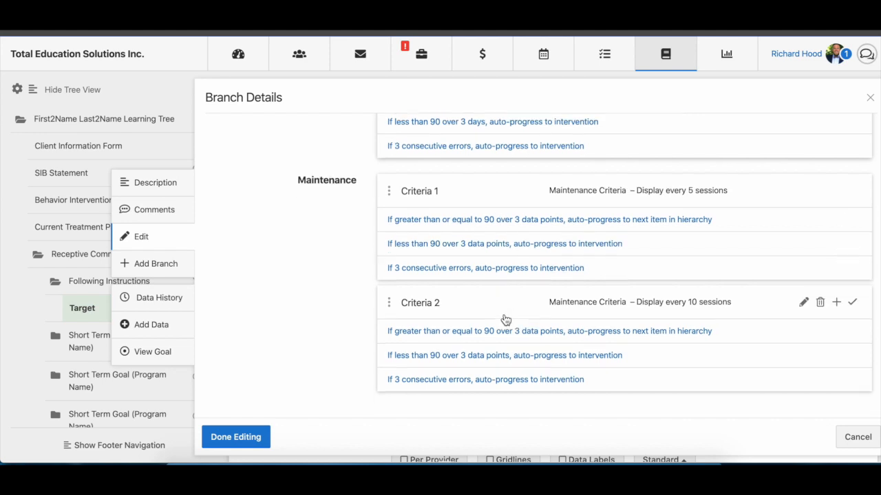
Open the baseline rule "If less than 90 over 3 data points, auto-progress to intervention" for editing and enter 90 as its criterion value
scroll(504, 318, "up", 4)
scroll(505, 319, "up", 3)
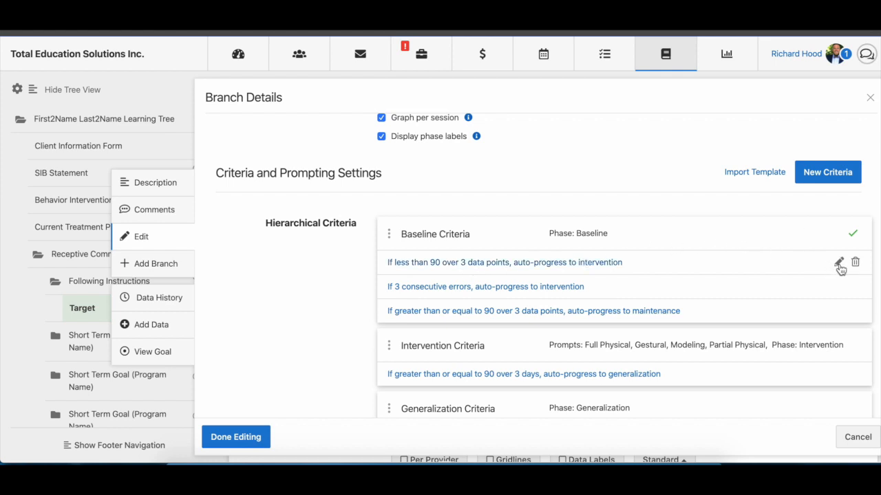
left_click(839, 264)
scroll(648, 296, "down", 1)
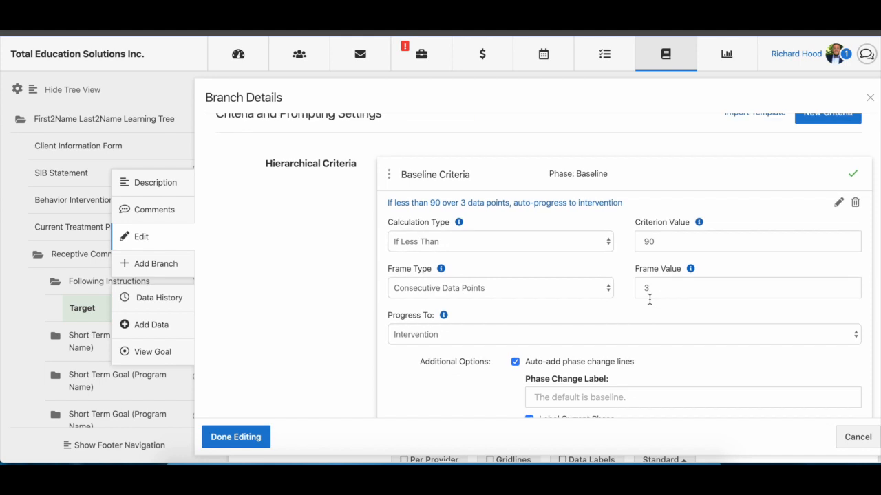
left_click(649, 237)
key("BackSpace")
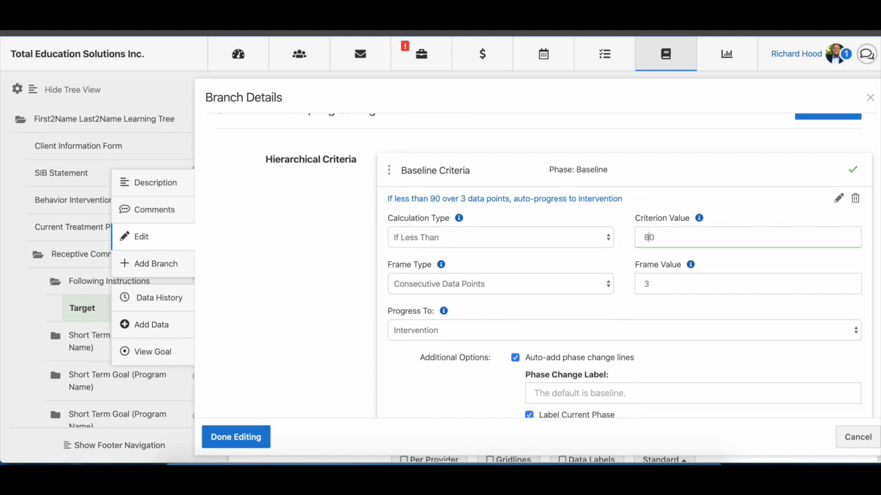
type("9")
Enter 3 as the baseline rule's frame value and save the rule
left_click(670, 279)
key("BackSpace")
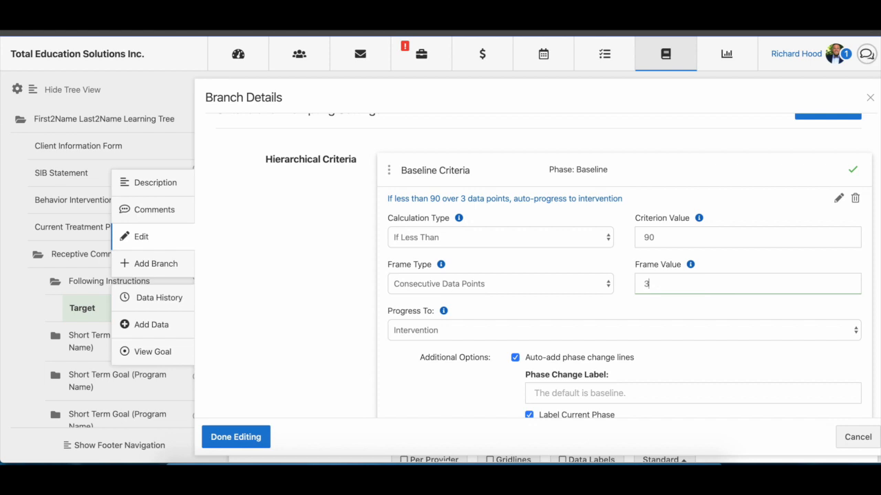
type("3")
scroll(581, 293, "down", 4)
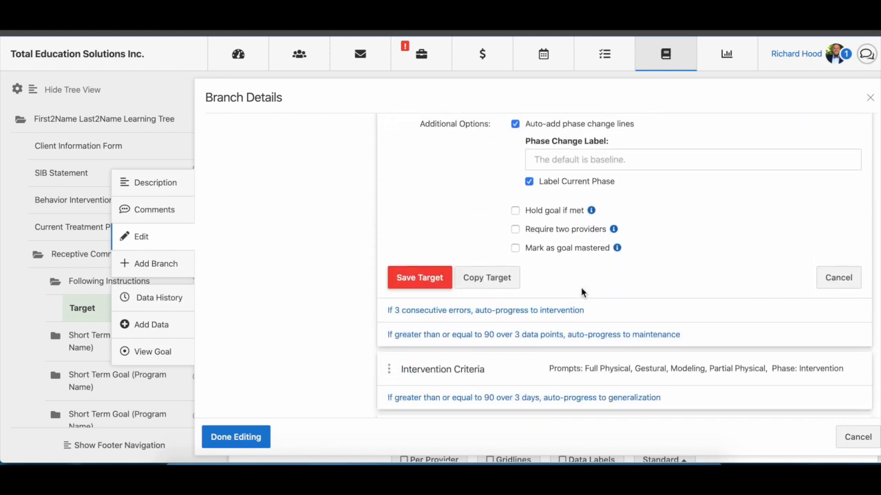
scroll(581, 292, "up", 2)
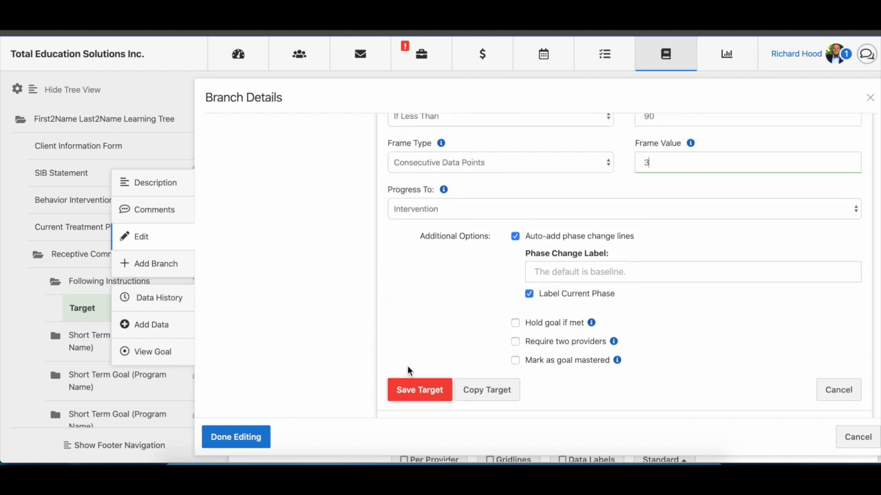
left_click(418, 391)
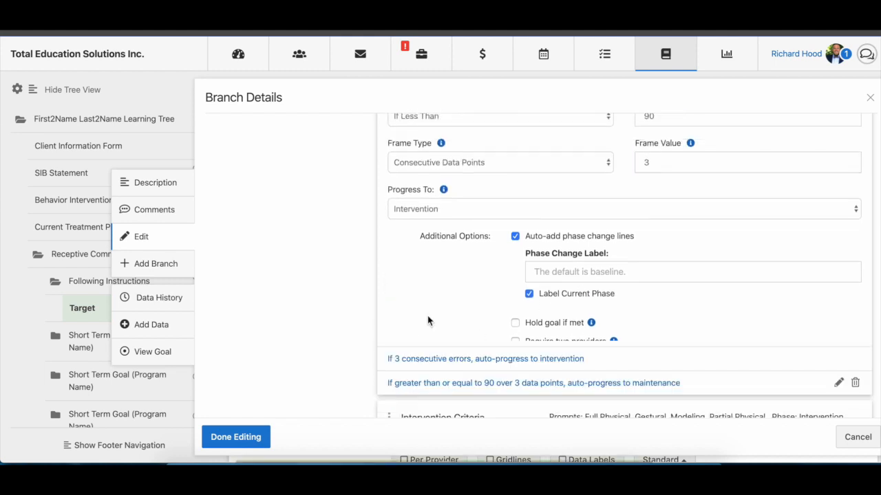
Fill the Mastery Criteria and Generalization Criteria in the Note Details by syncing both from the target's criteria
scroll(436, 186, "up", 10)
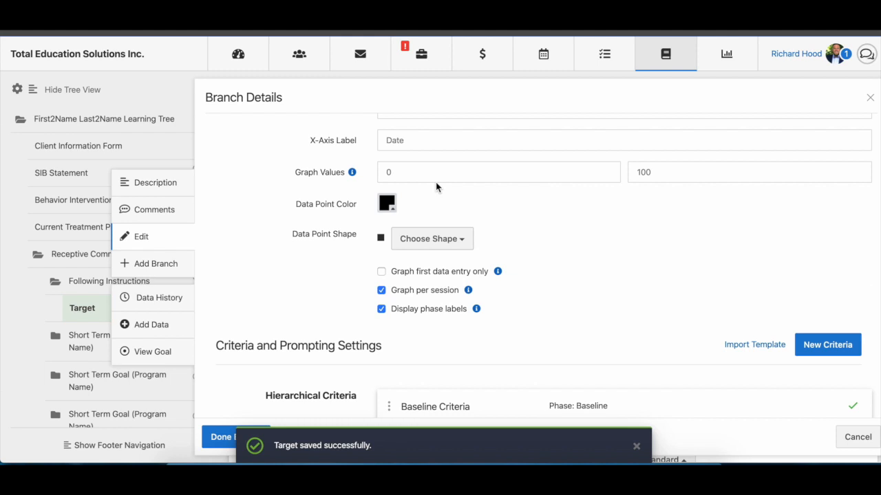
scroll(436, 186, "up", 3)
scroll(436, 186, "down", 8)
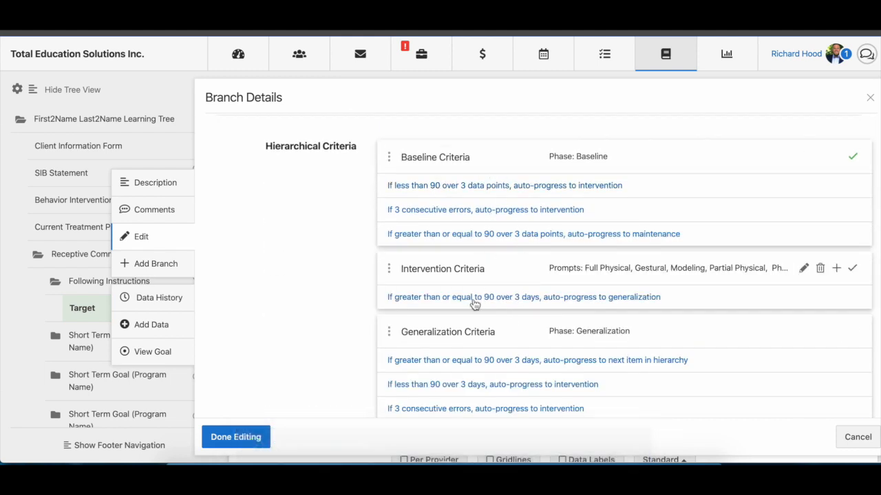
scroll(473, 159, "up", 10)
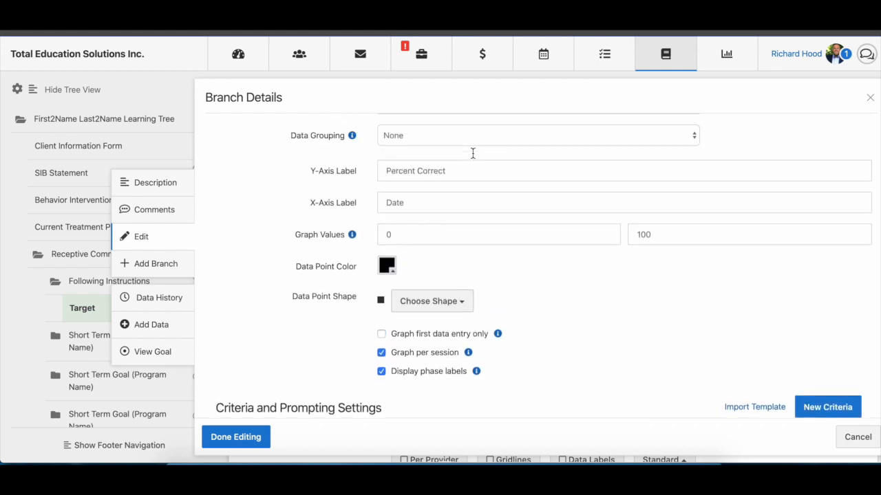
scroll(473, 155, "up", 10)
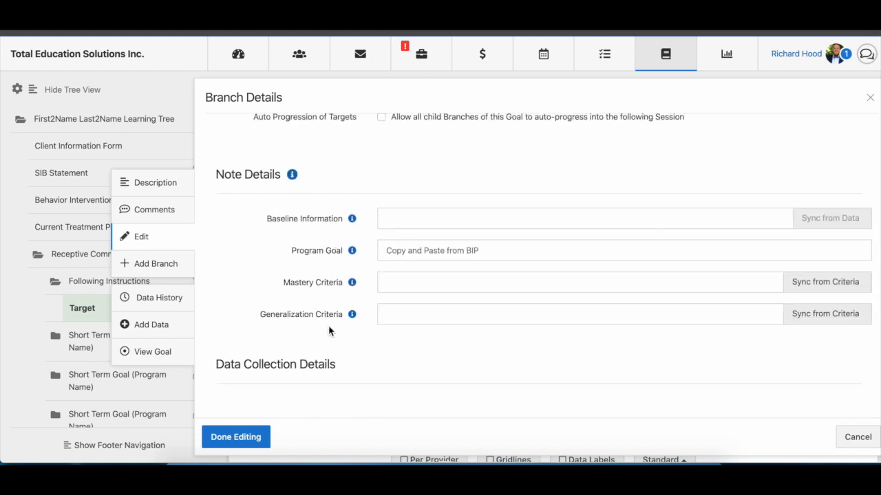
left_click(824, 282)
left_click(824, 322)
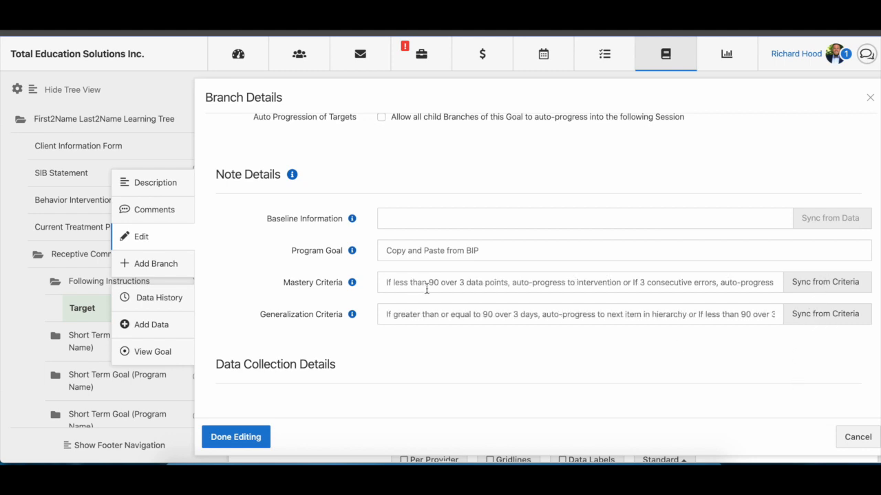
Try the auto-progression option for child branches, turn it off again, and finish editing the target's branch details
mouse_move(356, 242)
scroll(356, 242, "up", 4)
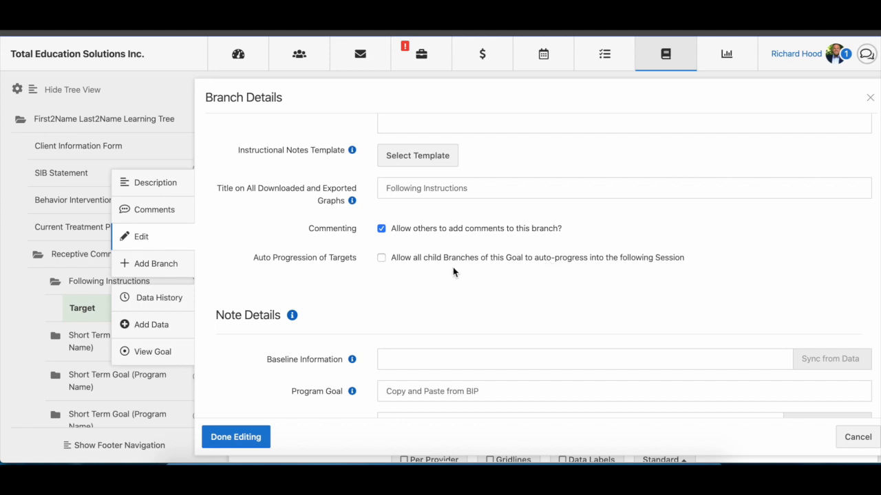
left_click(382, 260)
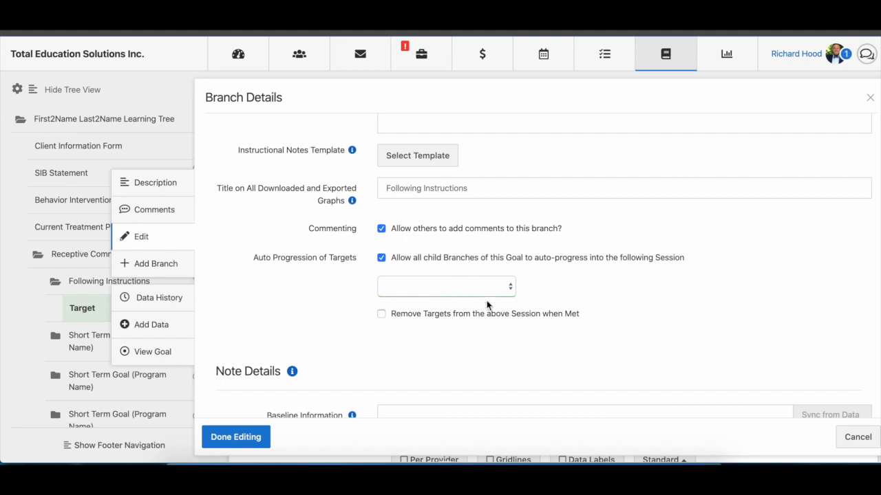
left_click(381, 258)
left_click(249, 437)
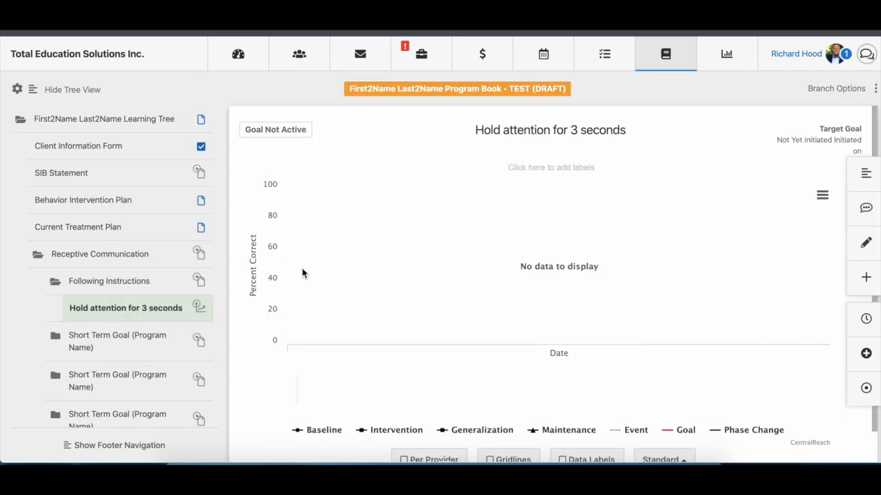
Set the "Hold attention for 3 seconds" goal's domain to Communication and responsibility to Service Provider, then update and close the goal details
left_click(869, 391)
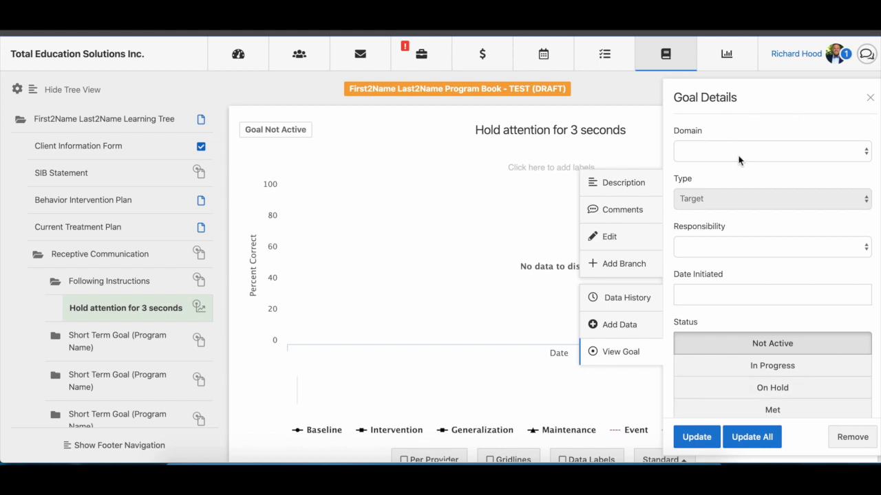
left_click(740, 158)
left_click(732, 222)
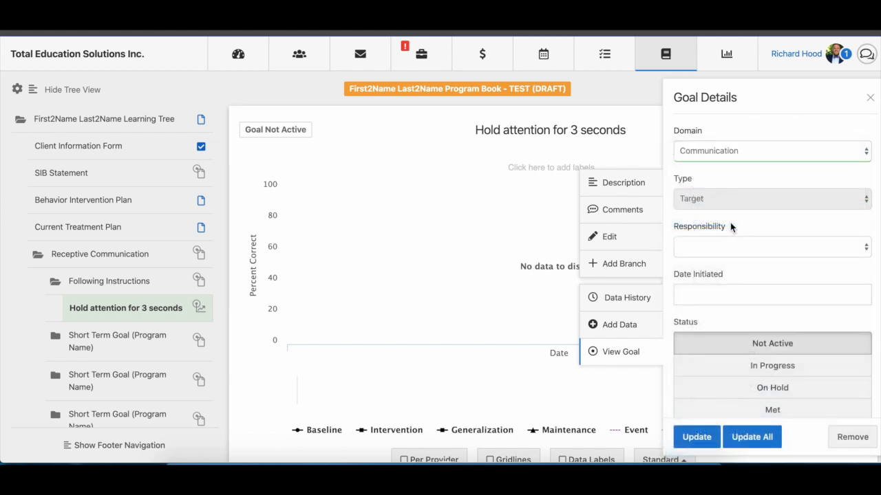
left_click(728, 249)
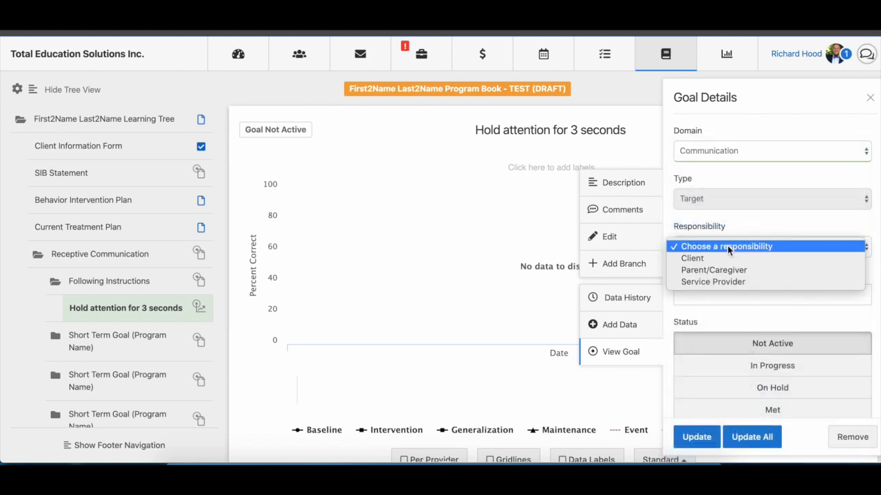
left_click(726, 282)
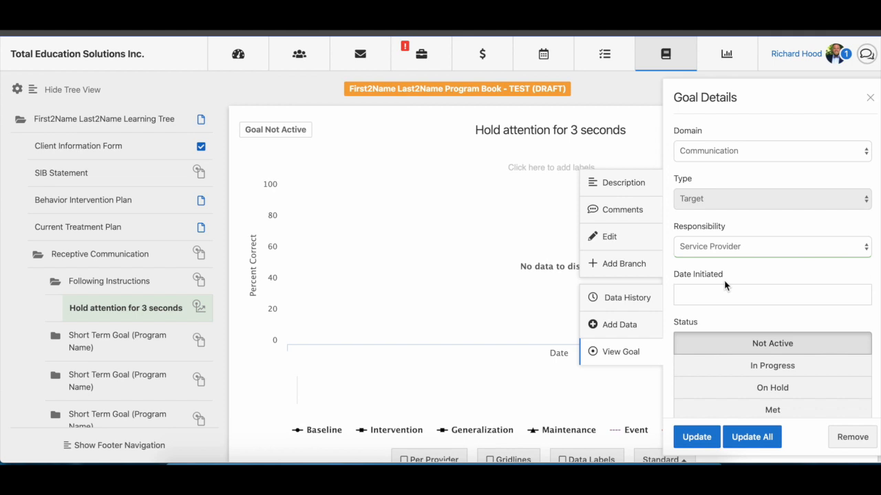
left_click(704, 438)
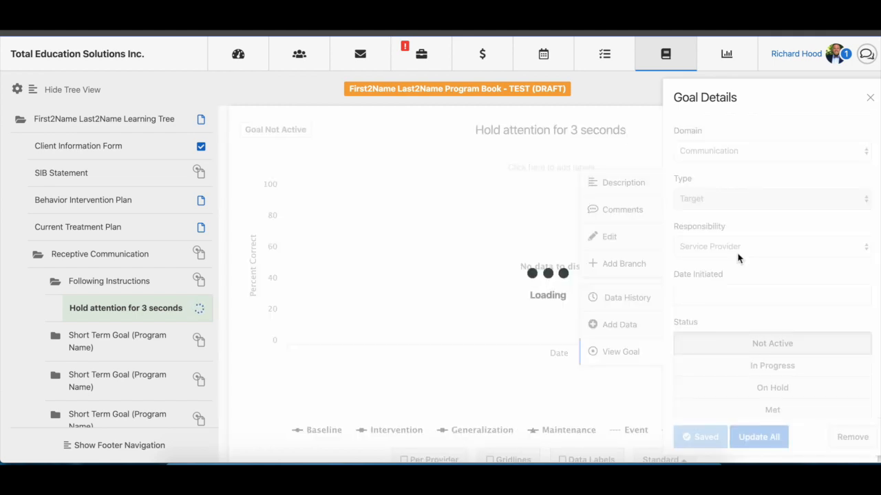
left_click(870, 99)
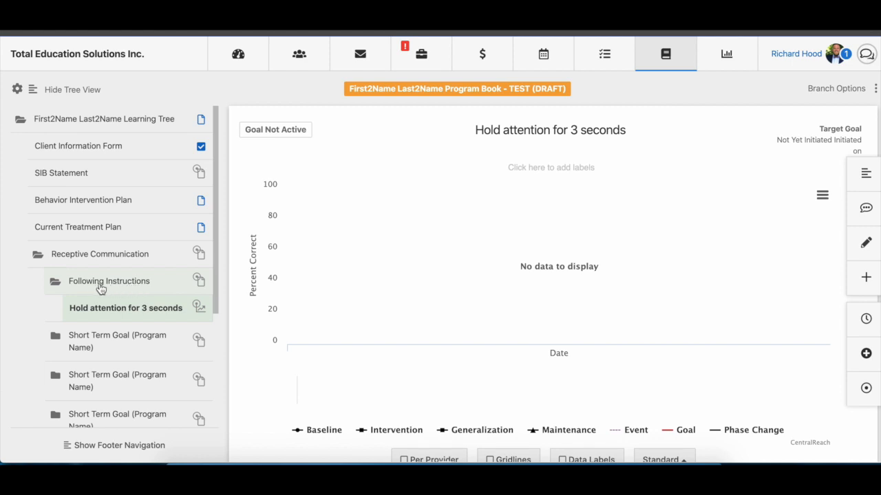
Bulk copy the "Hold attention for 3 seconds" branch 4 times and refresh the page to load the copies in the learning tree
scroll(99, 311, "down", 2)
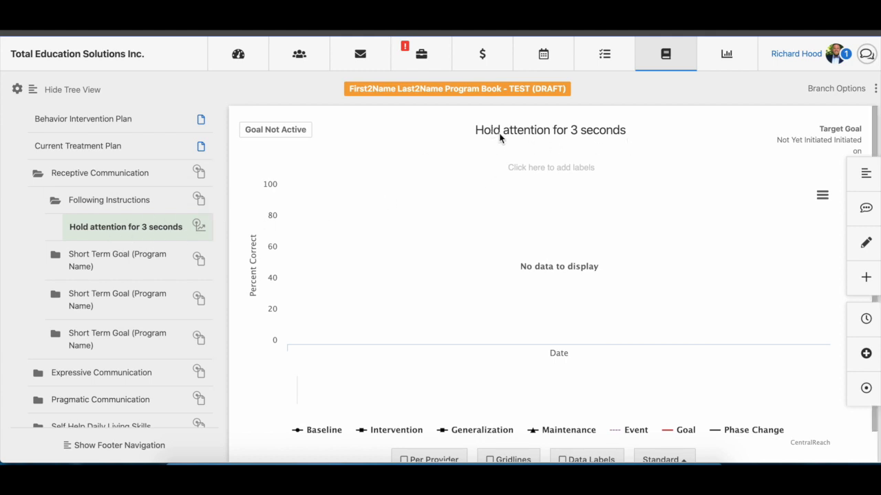
left_click(837, 92)
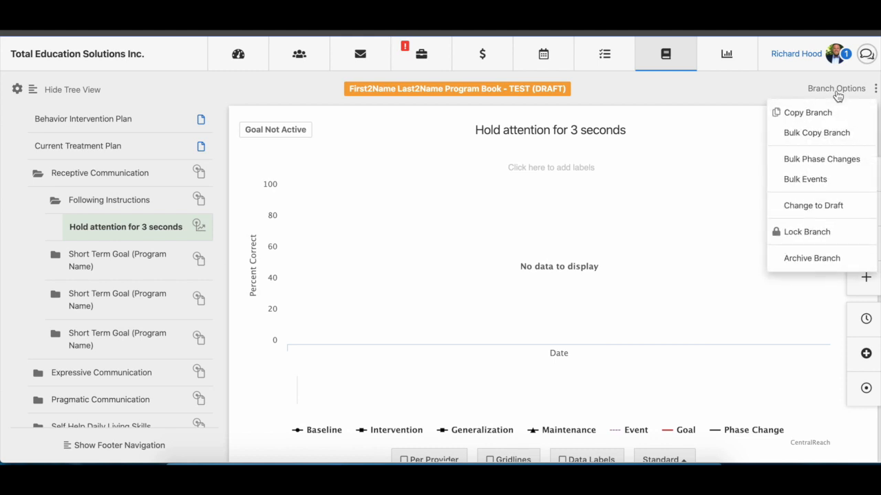
left_click(814, 141)
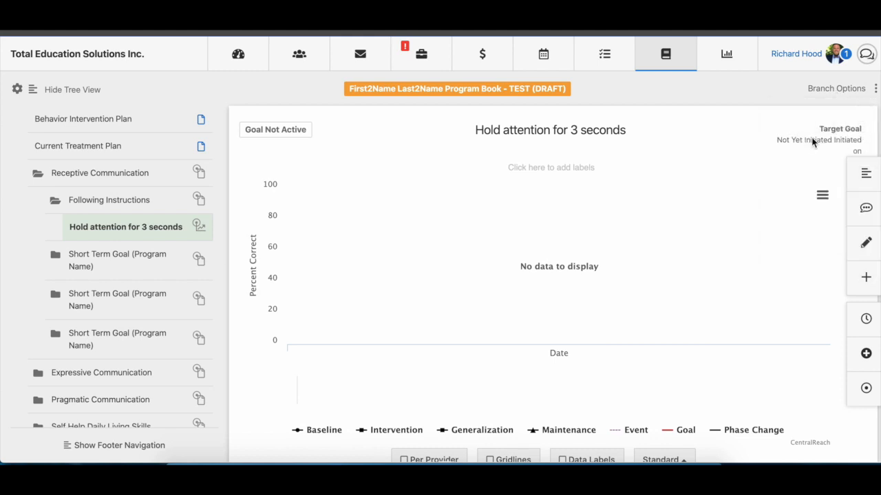
left_click(422, 131)
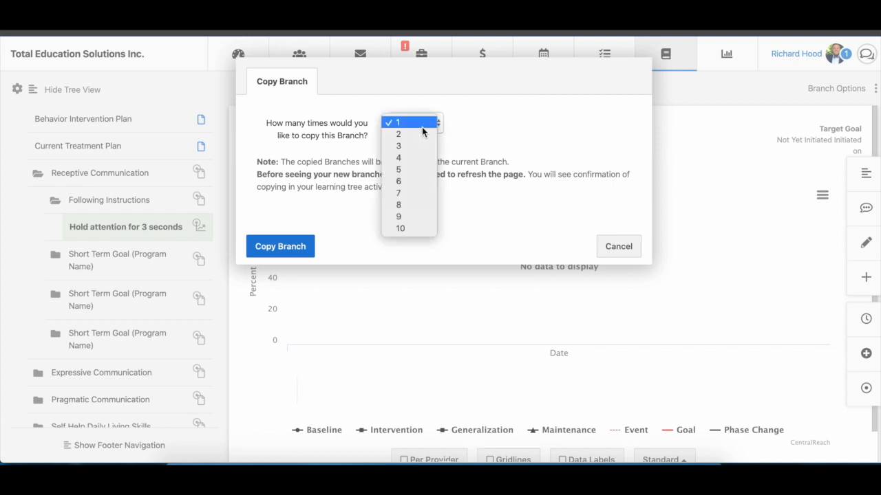
left_click(416, 158)
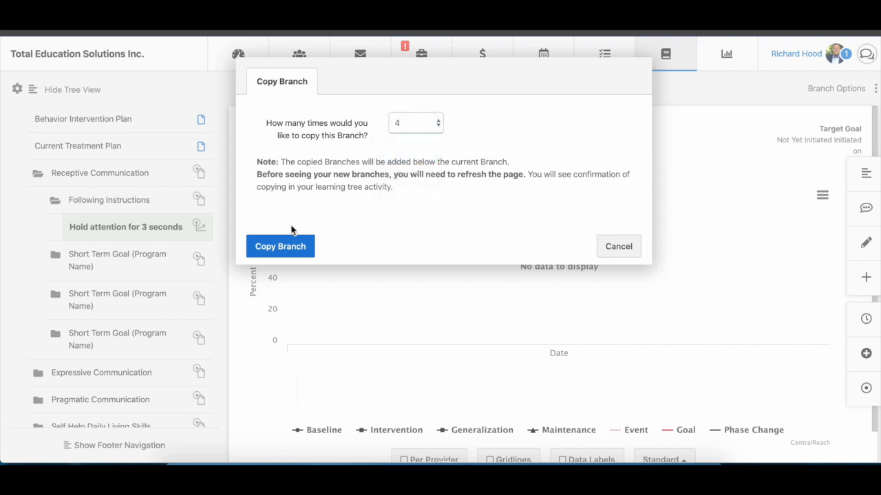
left_click(288, 246)
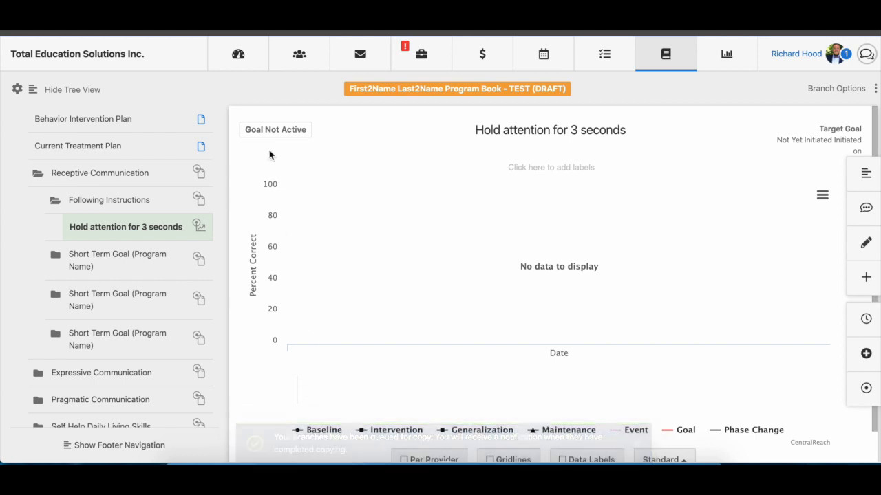
key("super+r")
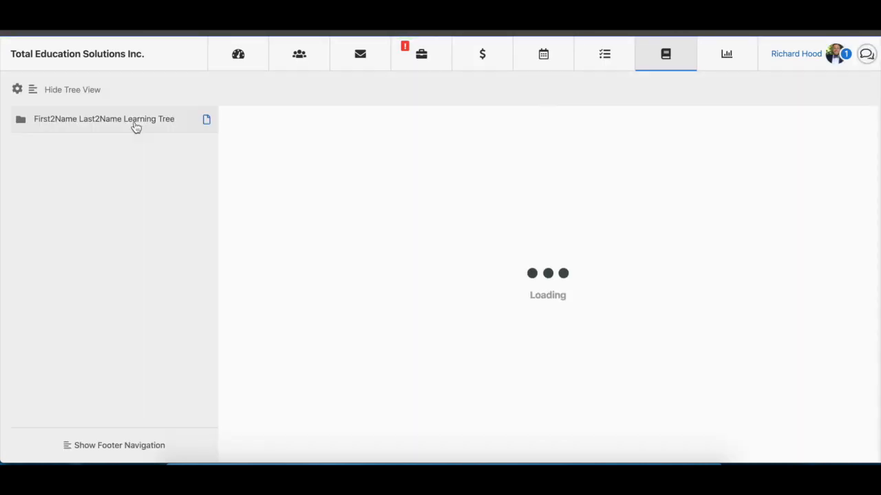
scroll(133, 126, "down", 3)
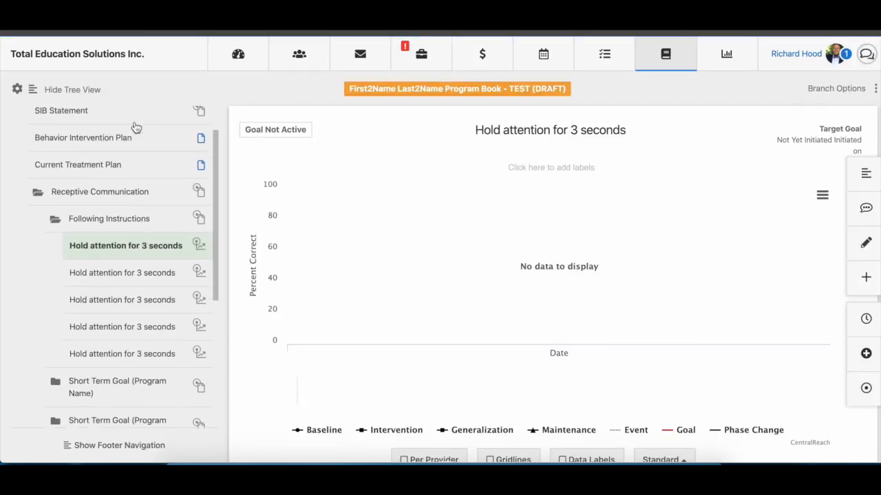
Open the first copy of "Hold attention for 3 seconds" for editing and retitle it "Eye Contact with therapist"
left_click(129, 262)
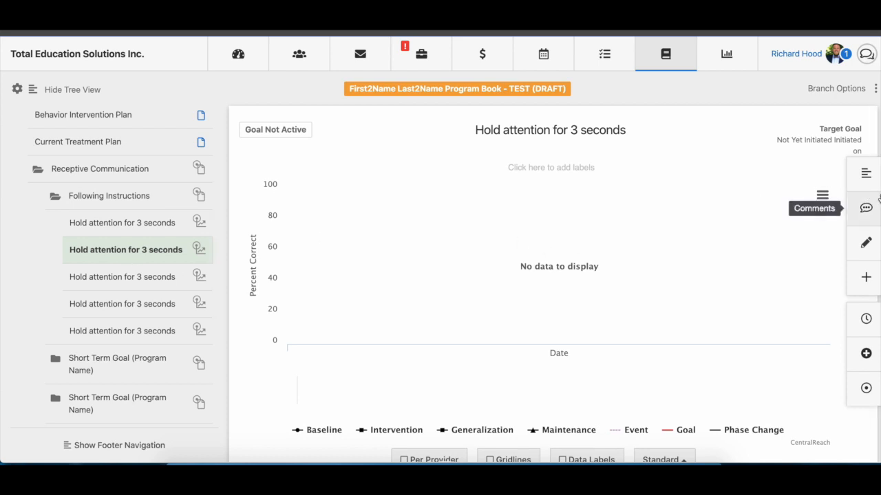
left_click(866, 246)
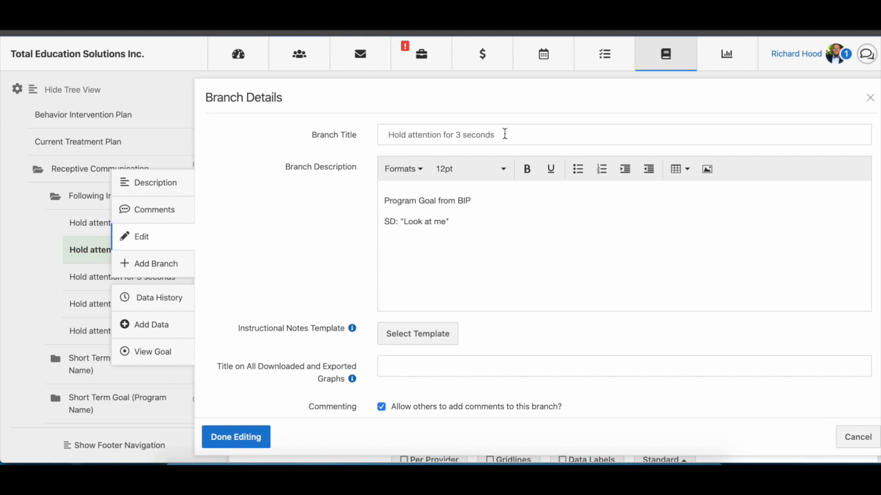
left_click_drag(504, 134, 380, 136)
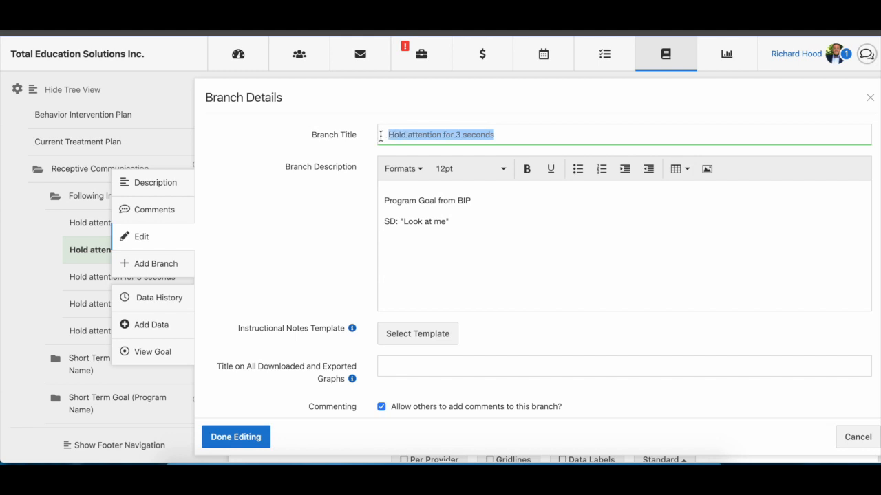
type("Eye")
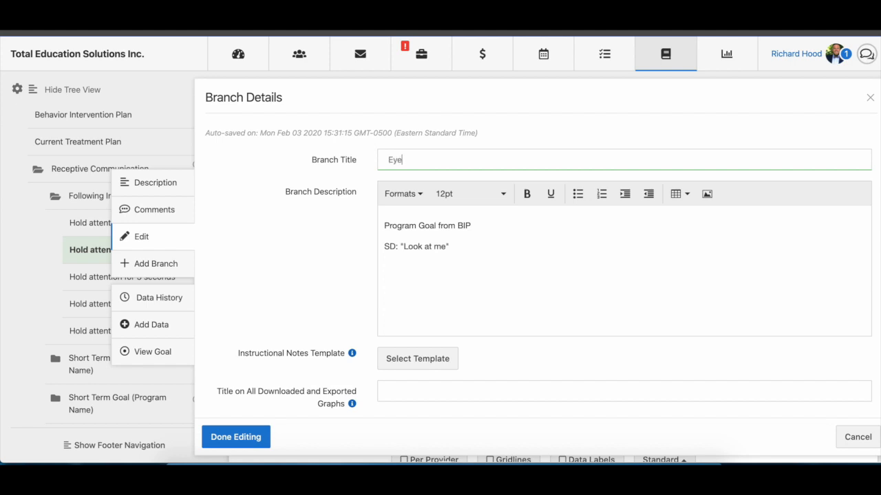
type(" Contact with therapist")
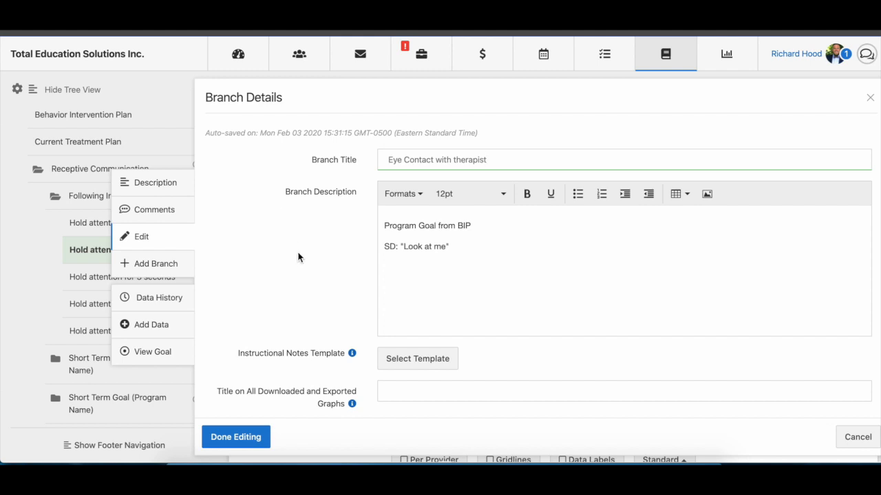
Set the branch's title on all downloaded and exported graphs to "Following Instructions"
scroll(299, 256, "down", 3)
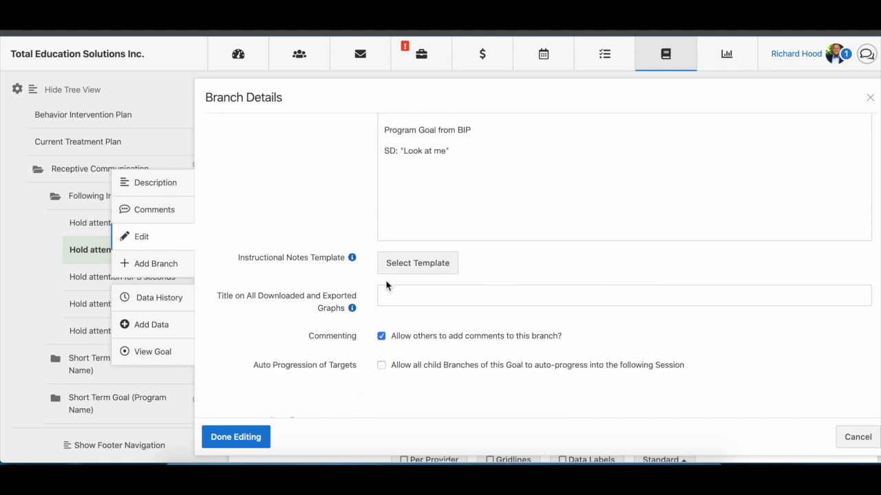
left_click(389, 299)
type("Following Instructions")
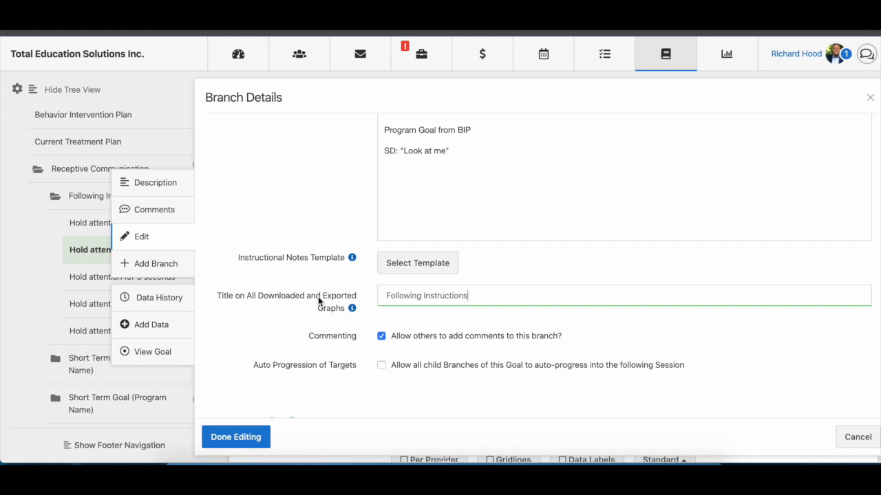
Review the copied note details, data collection and criteria settings of the "Eye Contact with therapist" branch, and finish editing it
scroll(318, 300, "down", 5)
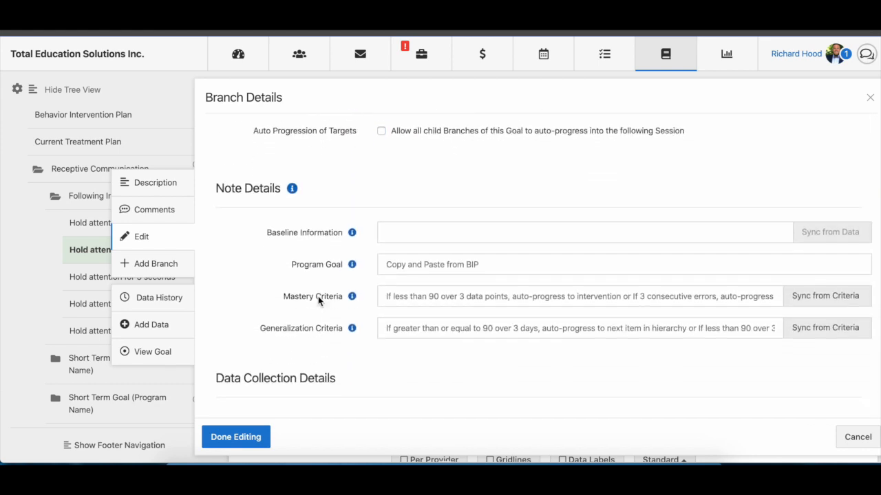
scroll(318, 301, "down", 3)
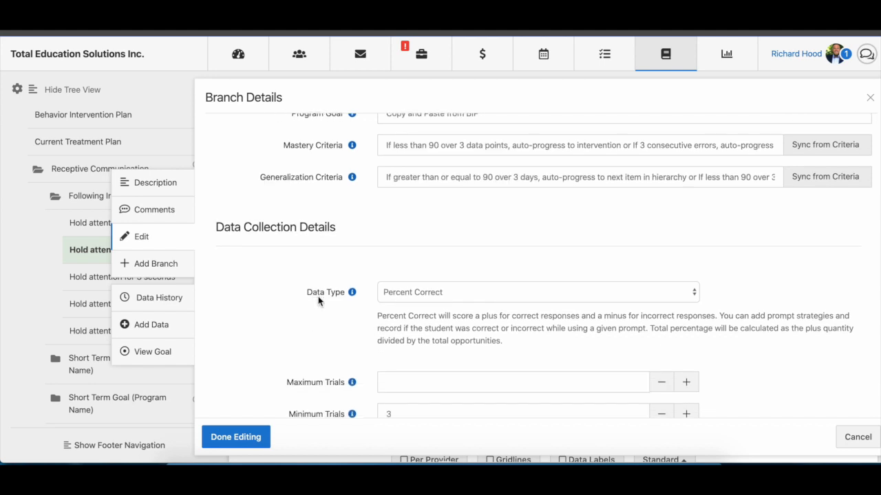
scroll(318, 301, "down", 6)
scroll(318, 301, "down", 4)
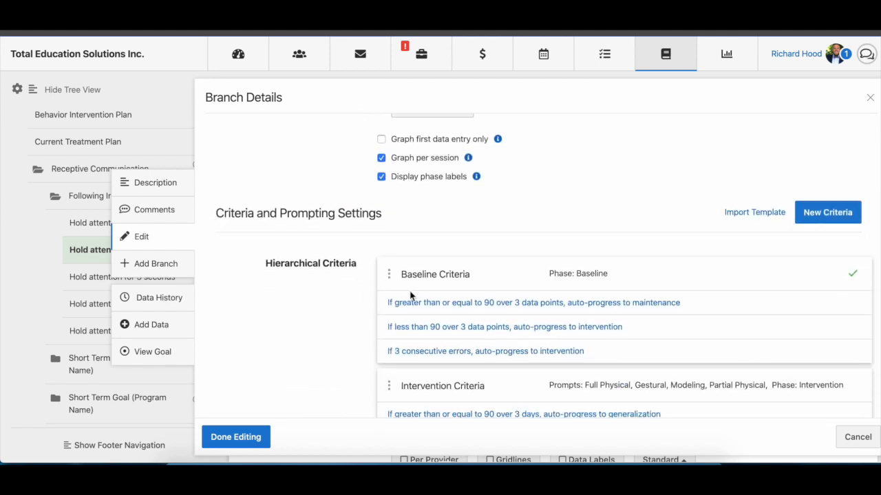
scroll(350, 338, "down", 2)
scroll(350, 339, "down", 5)
scroll(350, 342, "down", 5)
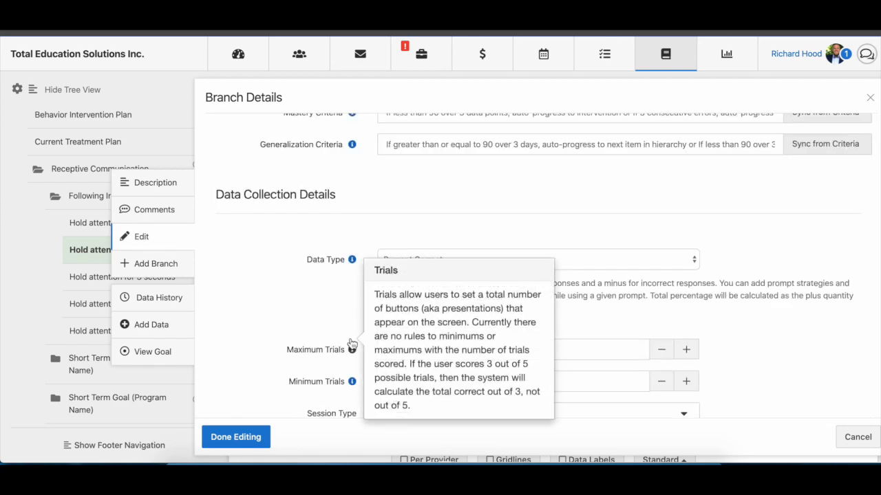
scroll(351, 343, "up", 7)
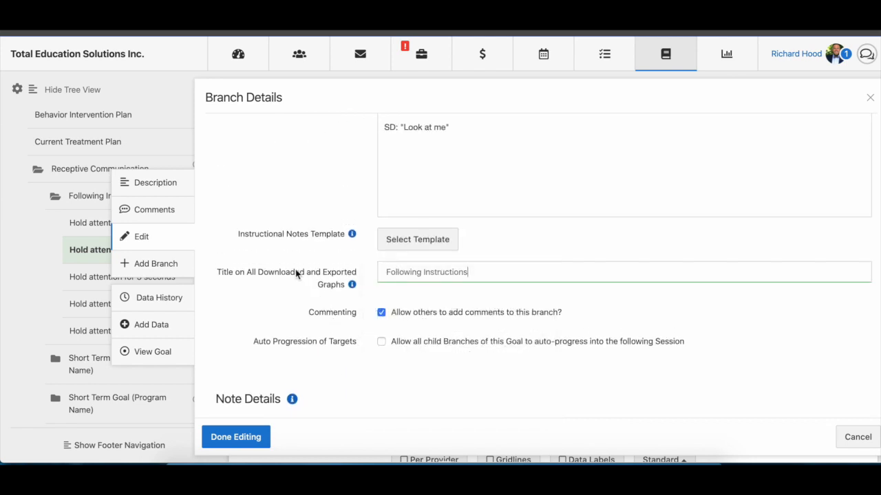
scroll(295, 269, "up", 3)
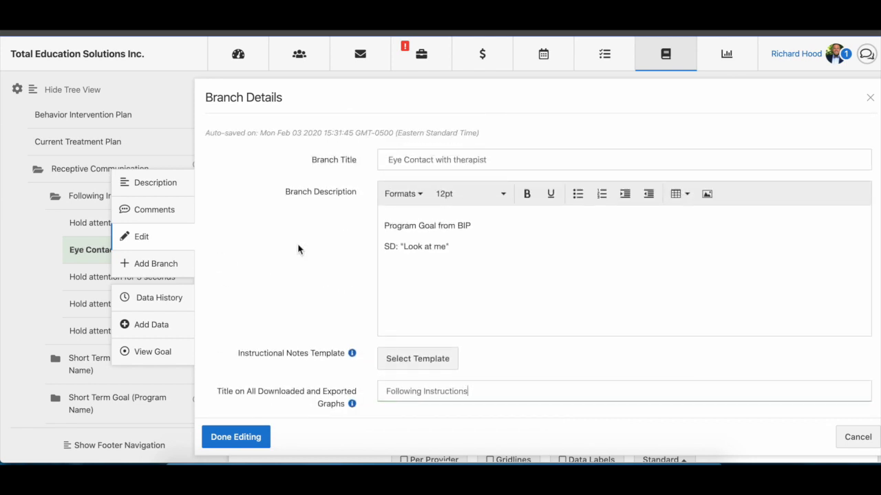
scroll(298, 249, "down", 1)
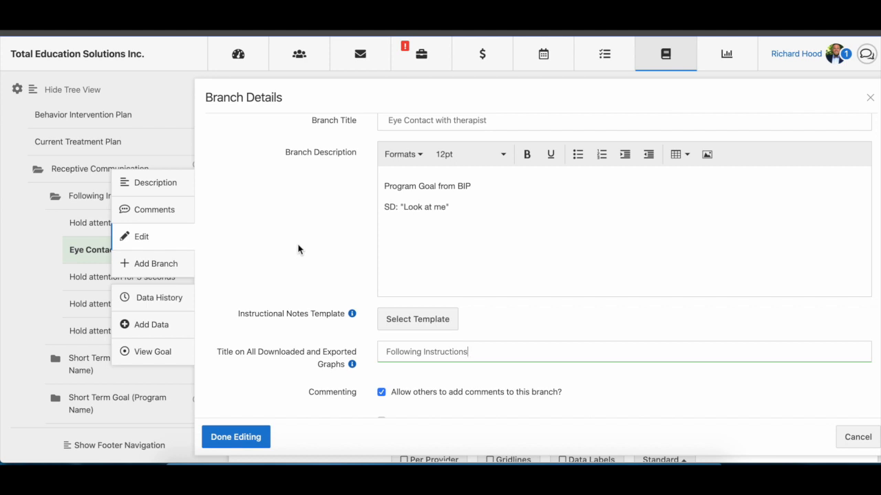
scroll(298, 249, "up", 1)
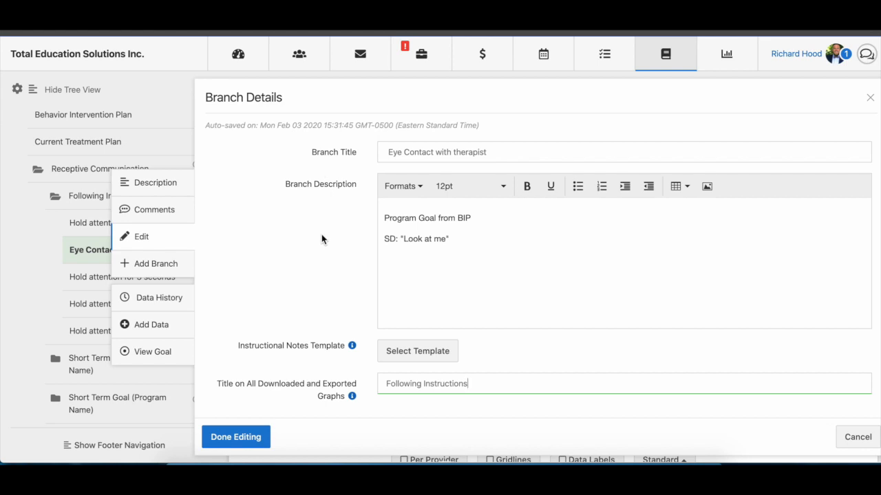
scroll(321, 235, "down", 3)
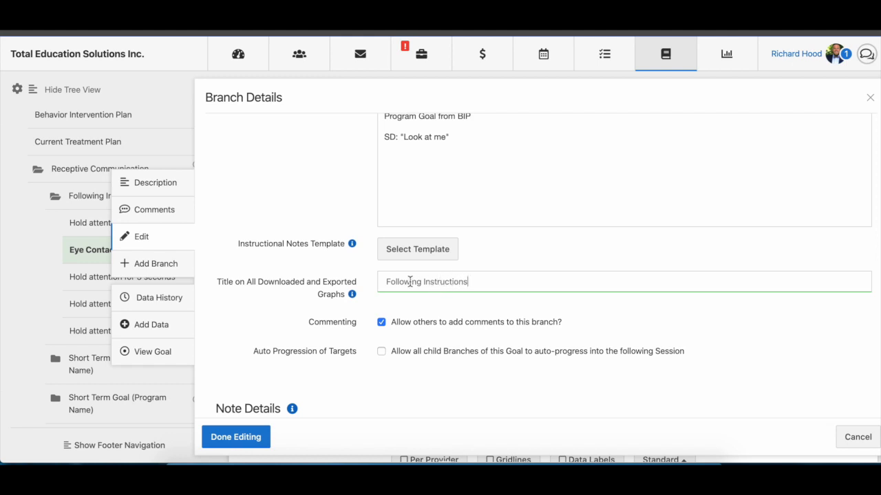
left_click(251, 447)
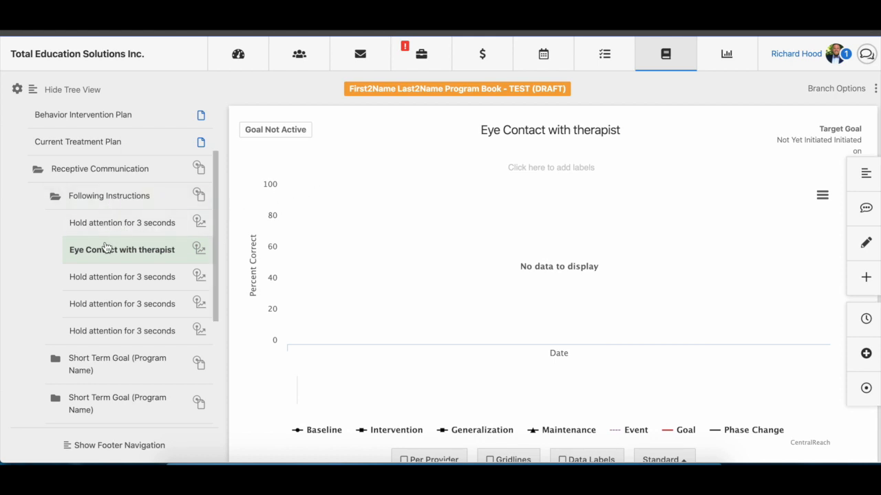
Look over the short term goals and targets in the learning tree and view the original "Hold attention for 3 seconds" target
scroll(107, 247, "down", 3)
scroll(107, 248, "down", 1)
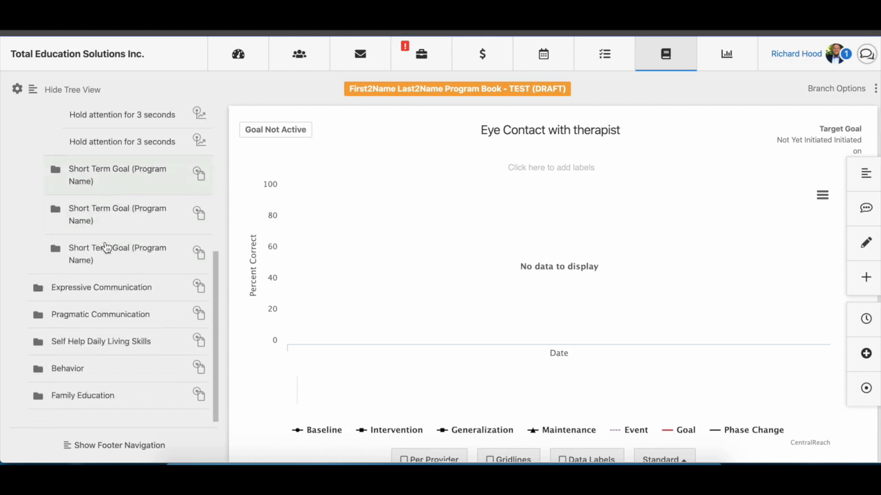
scroll(107, 248, "up", 2)
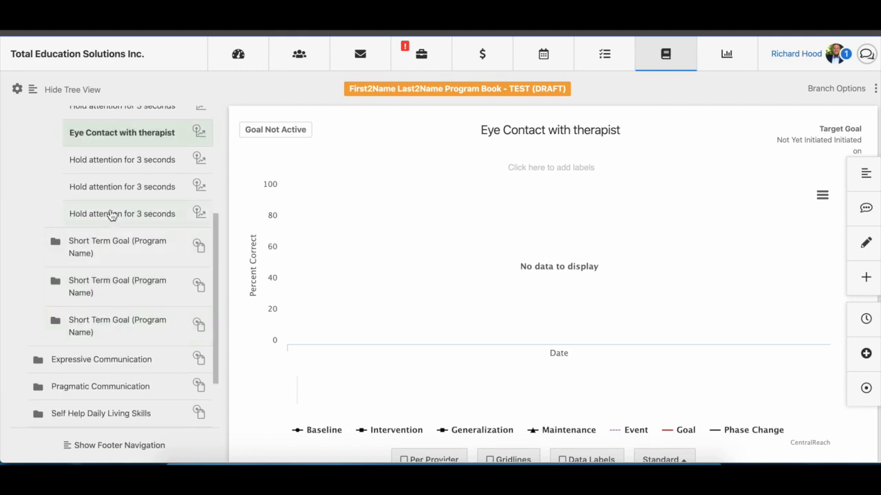
scroll(108, 182, "up", 1)
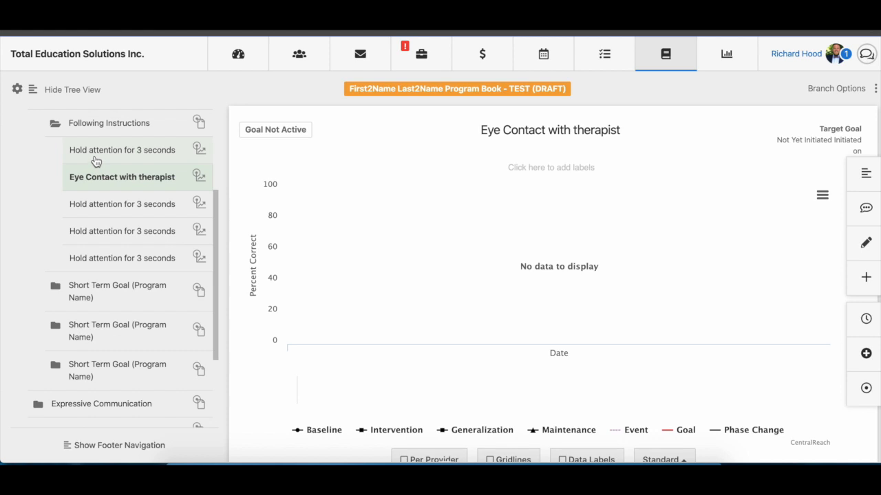
left_click(95, 159)
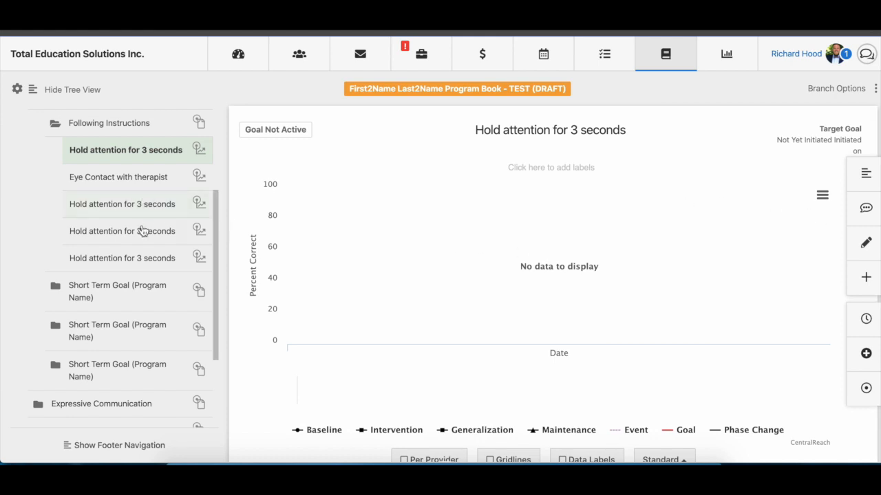
scroll(136, 259, "up", 1)
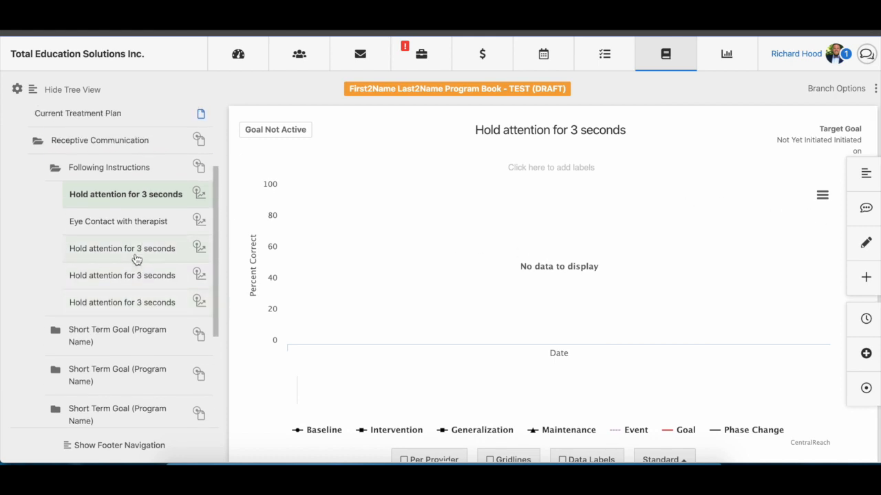